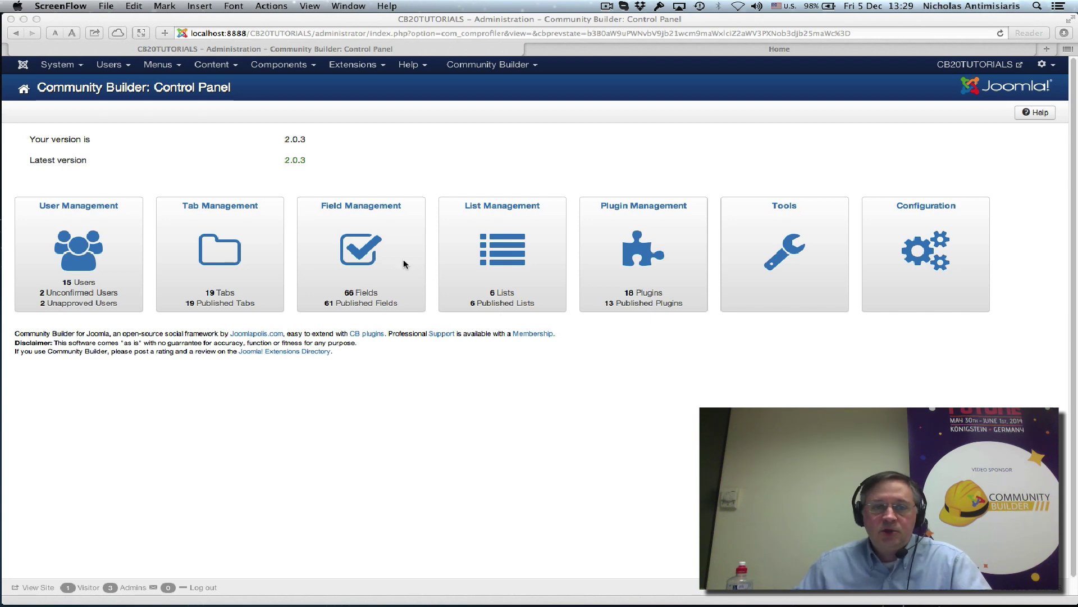
# Bring Safari forward and open Community Builder's Field Management list
pyautogui.click(350, 253)
pyautogui.click(349, 252)
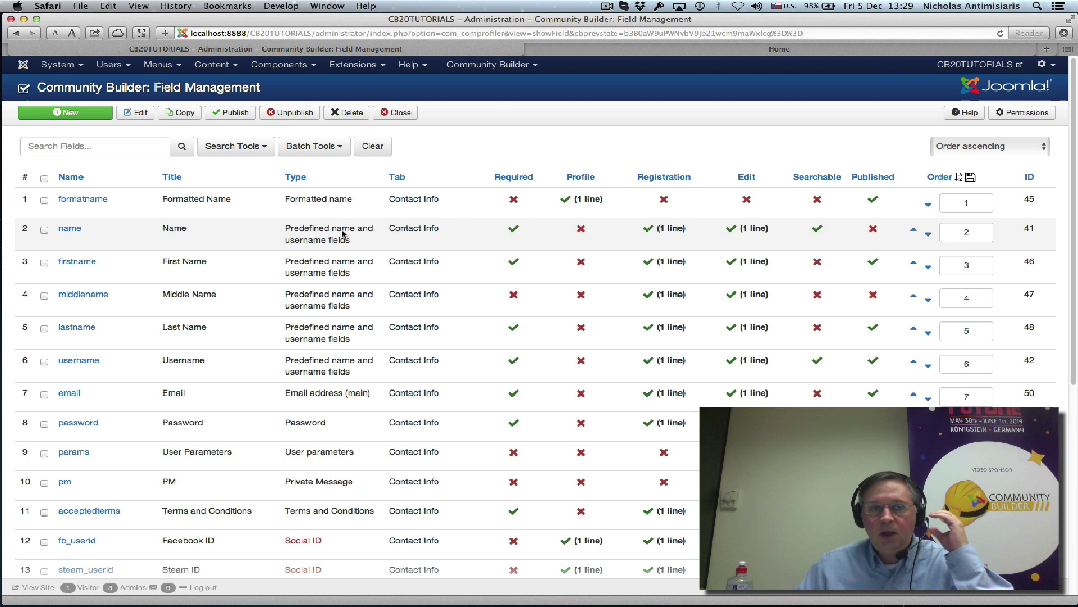
# Create a new field titled 'Points' with the internal name 'points'
pyautogui.click(73, 119)
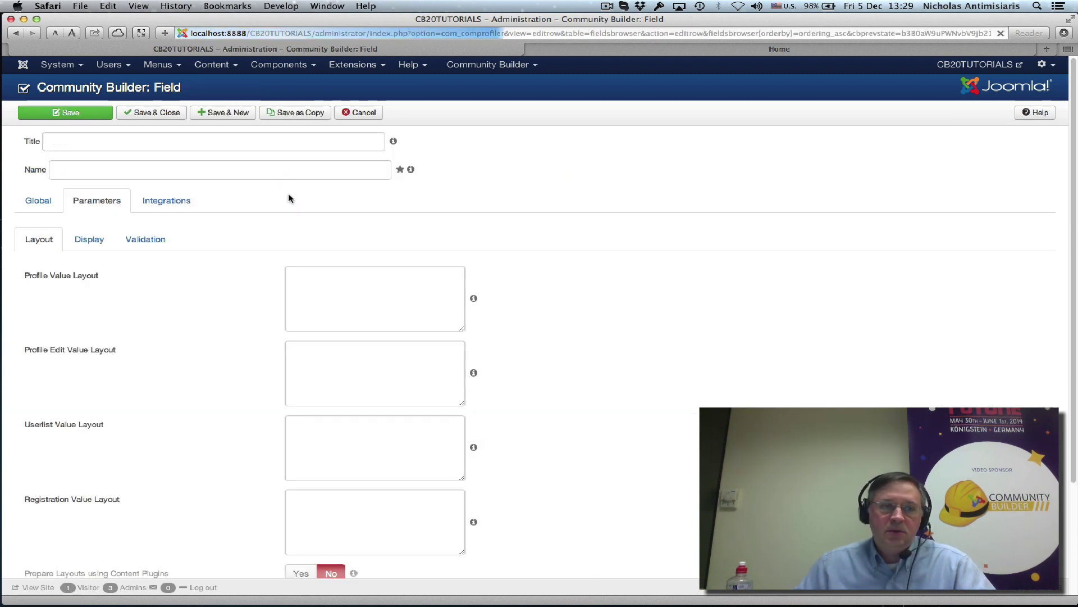
pyautogui.click(122, 137)
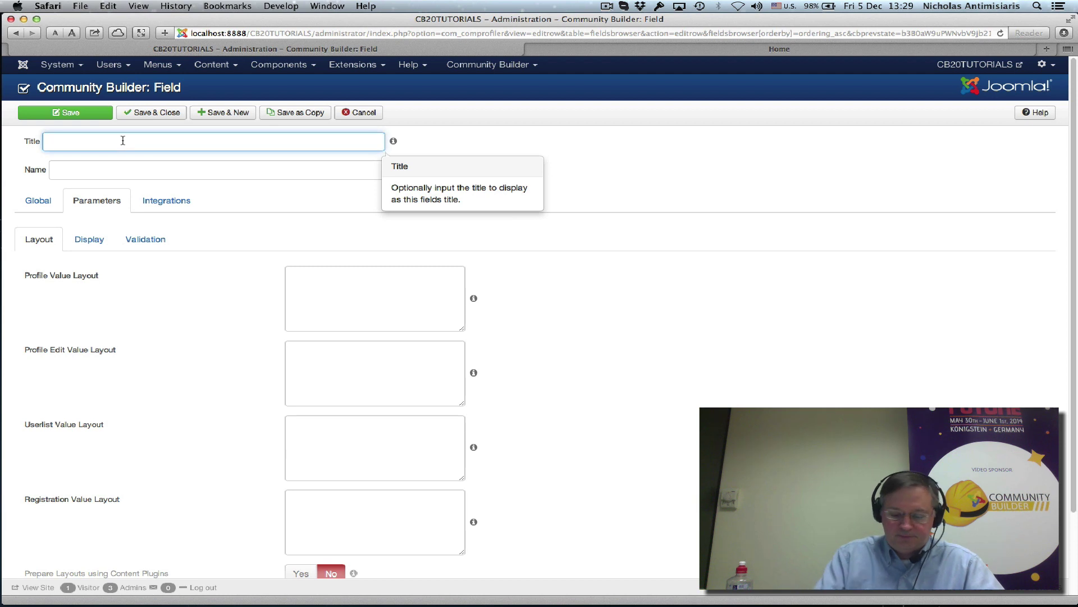
pyautogui.write('Point')
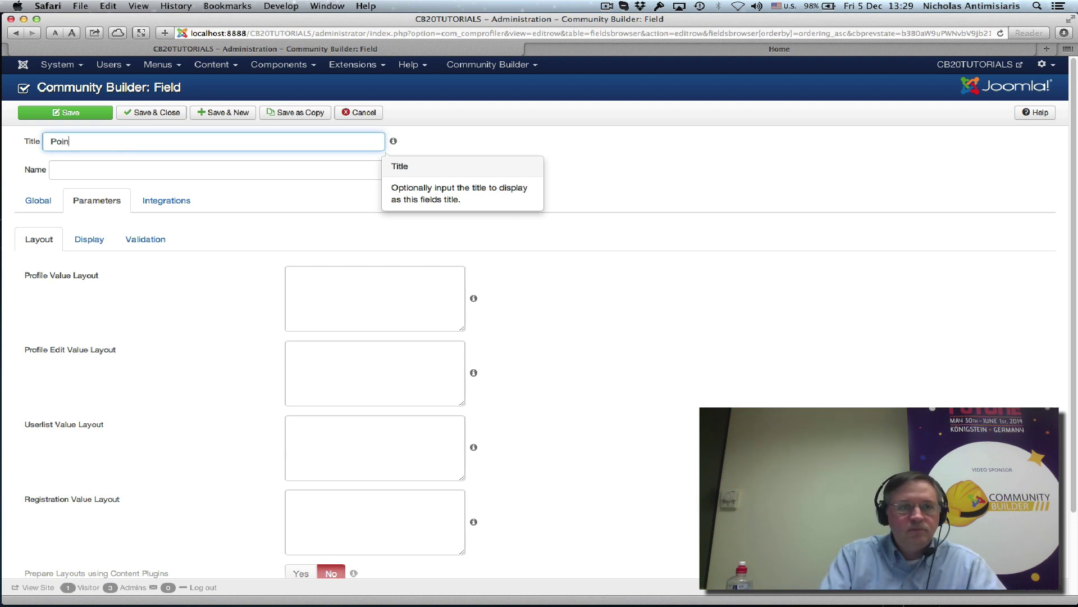
pyautogui.write('s')
pyautogui.press('Tab')
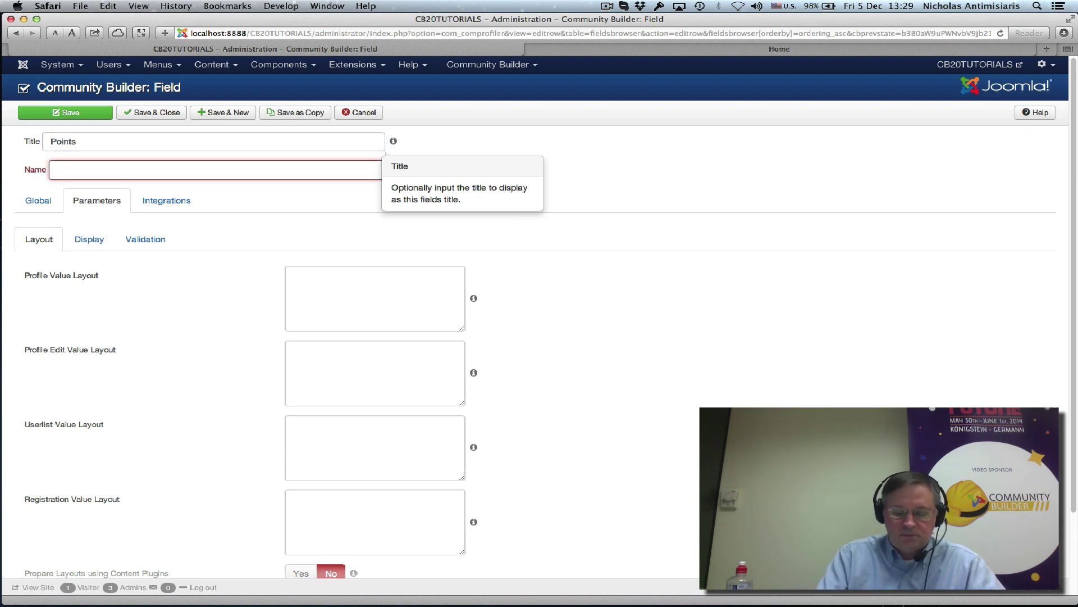
pyautogui.write('points')
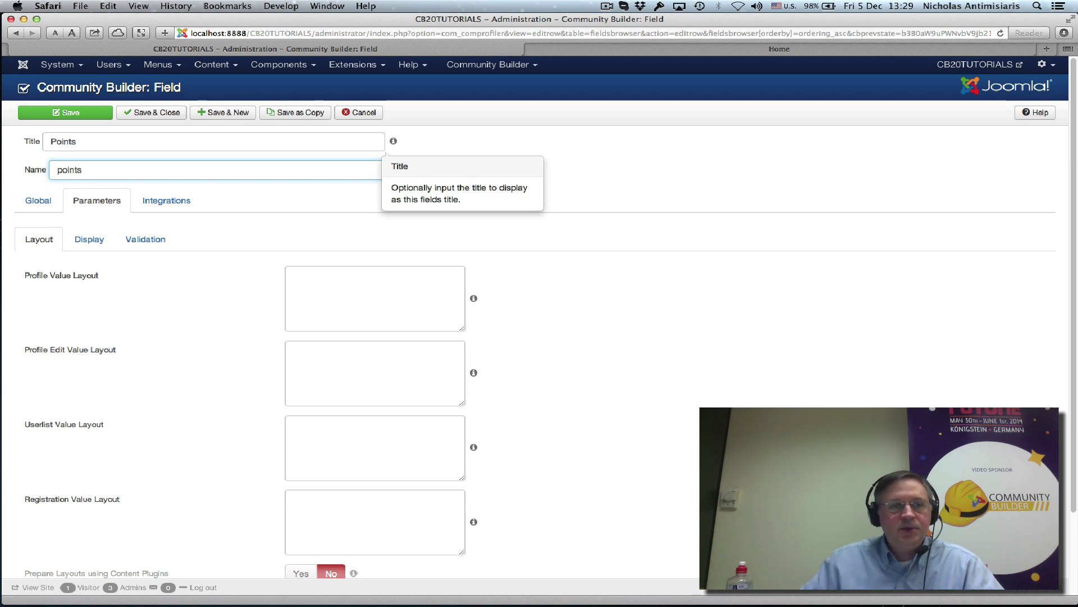
# On Global, set the field type to Points and Show on Registration to No
pyautogui.click(40, 199)
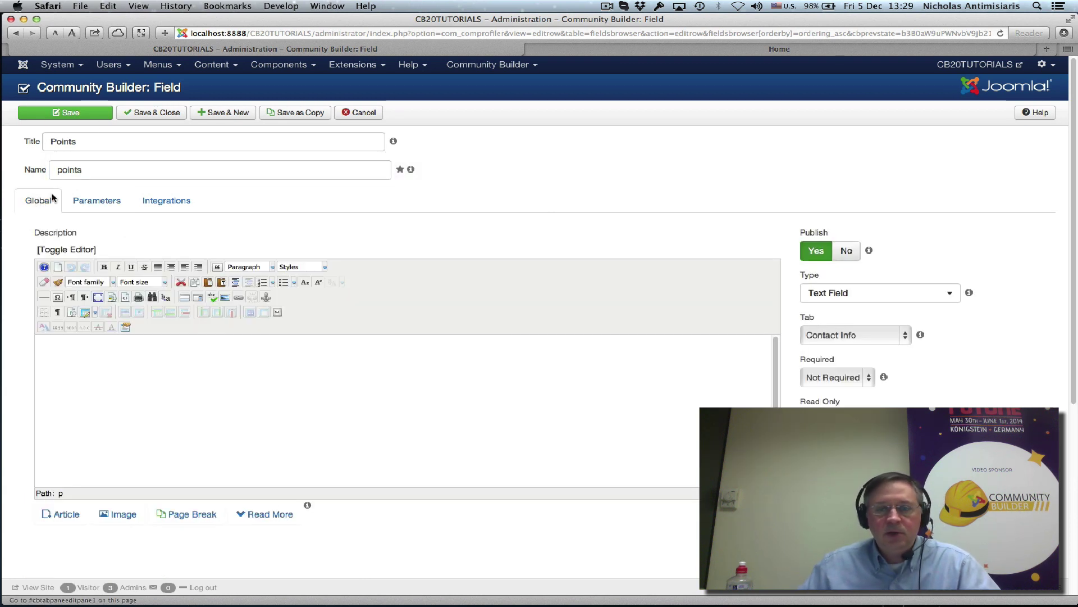
pyautogui.click(911, 295)
pyautogui.scroll(-2, 891, 377)
pyautogui.scroll(-3, 891, 376)
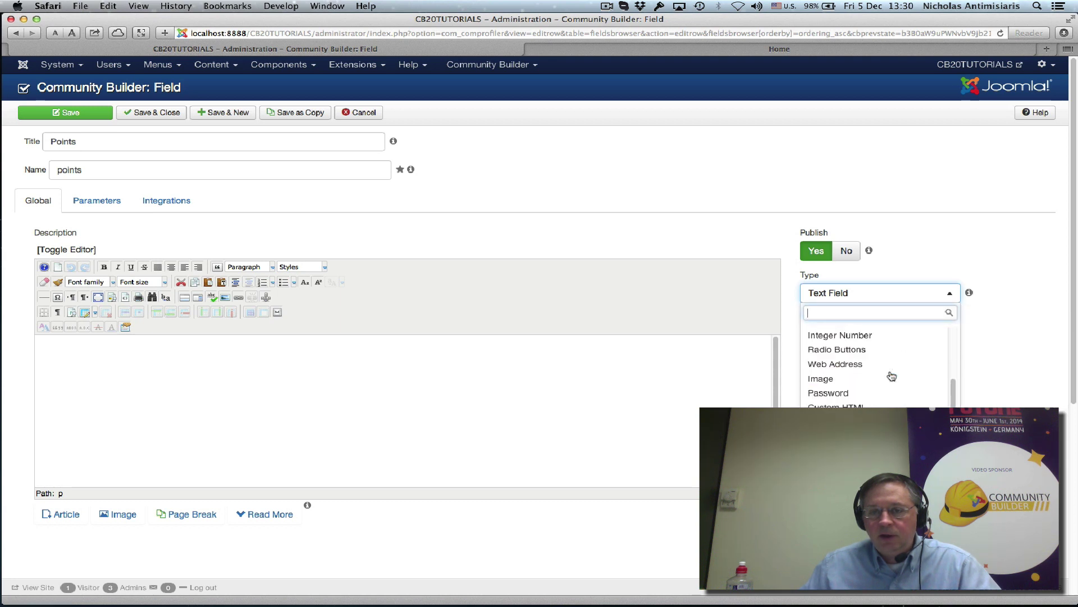
pyautogui.scroll(-1, 892, 375)
pyautogui.scroll(-1, 891, 376)
pyautogui.scroll(-1, 880, 378)
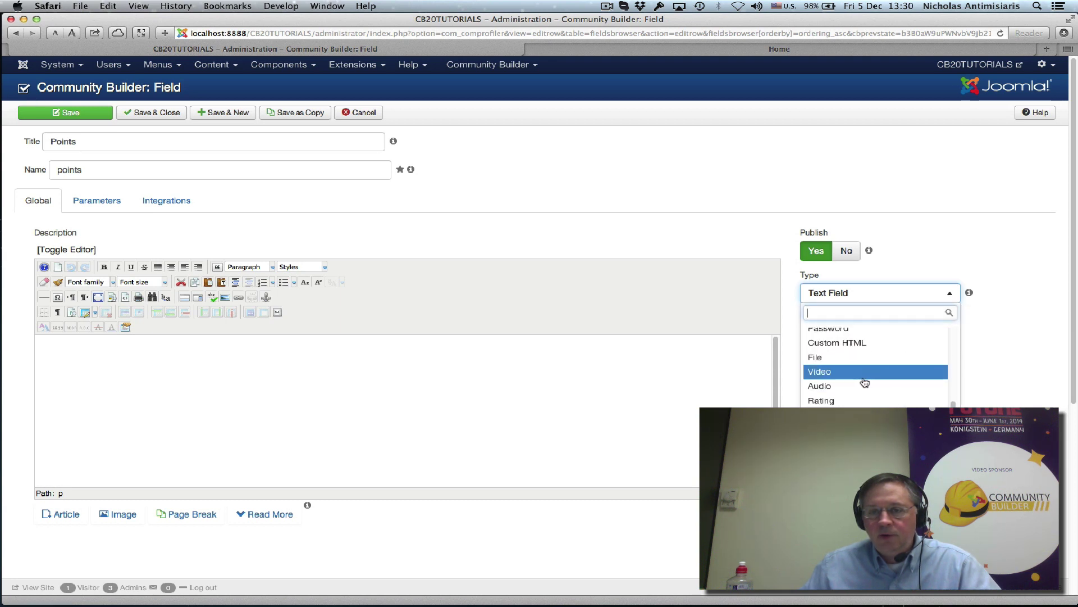
pyautogui.click(821, 415)
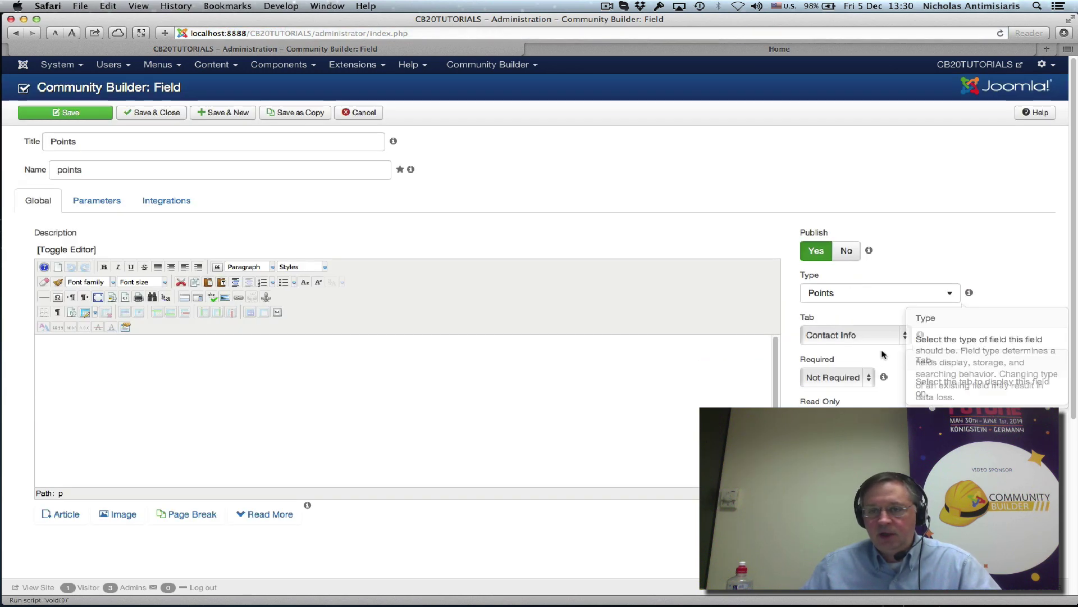
pyautogui.scroll(-3, 936, 253)
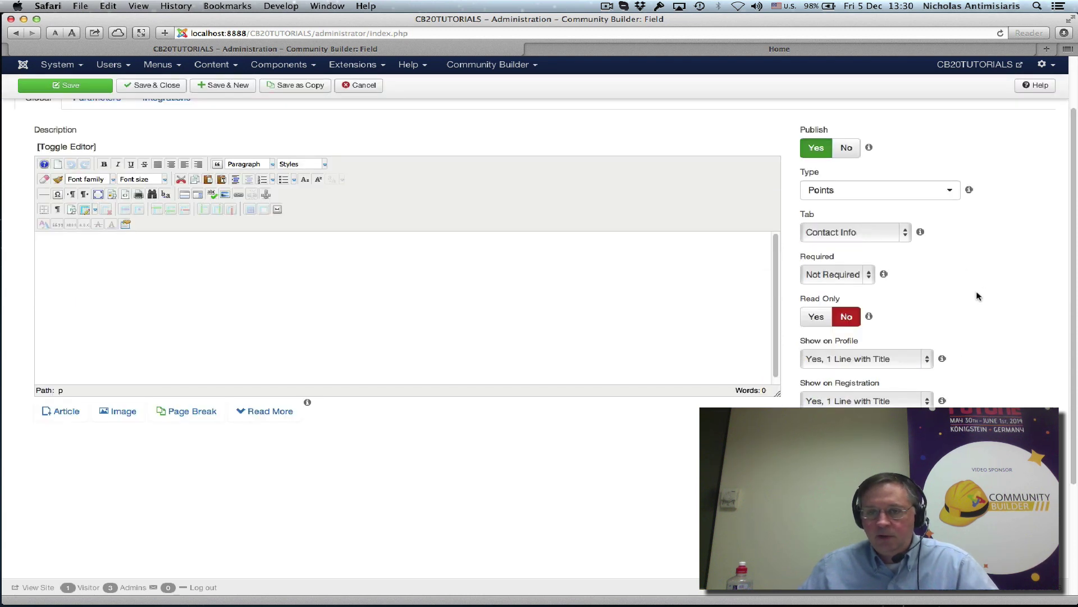
pyautogui.scroll(-2, 978, 298)
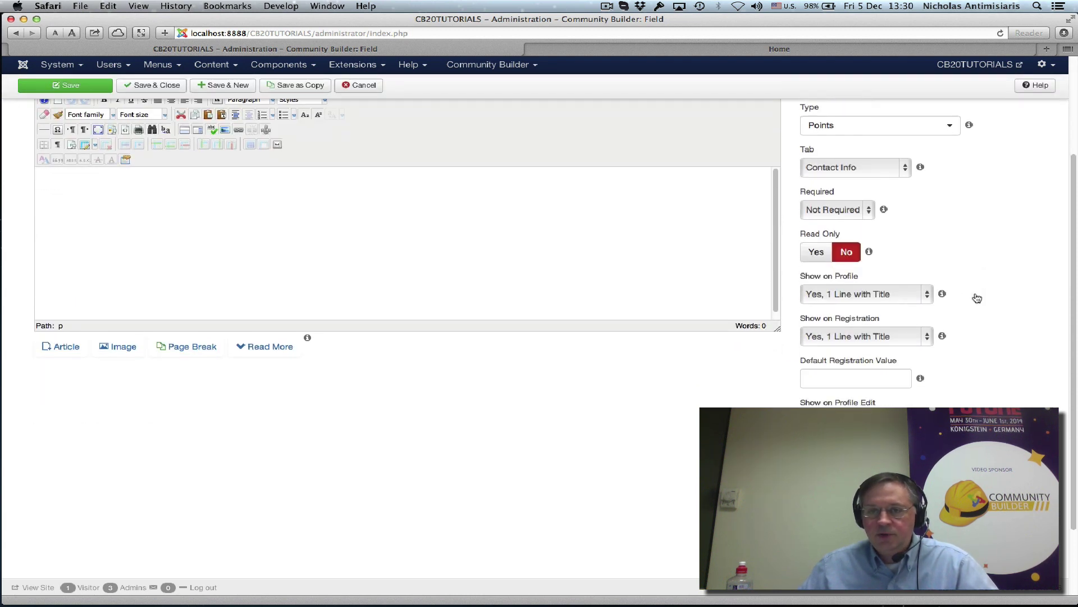
pyautogui.click(894, 337)
pyautogui.click(860, 326)
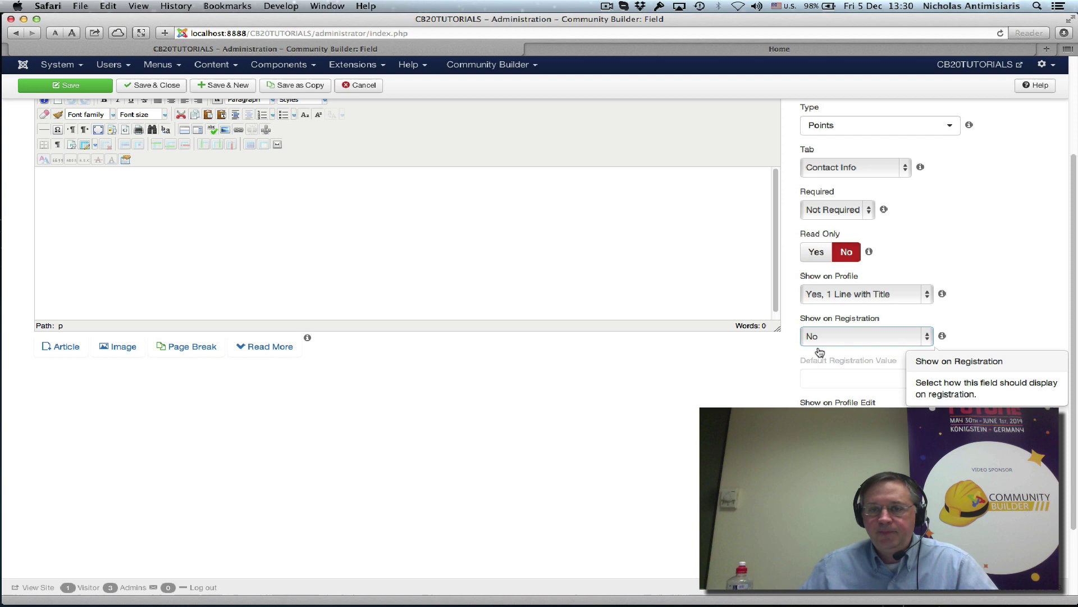
pyautogui.scroll(5, 619, 400)
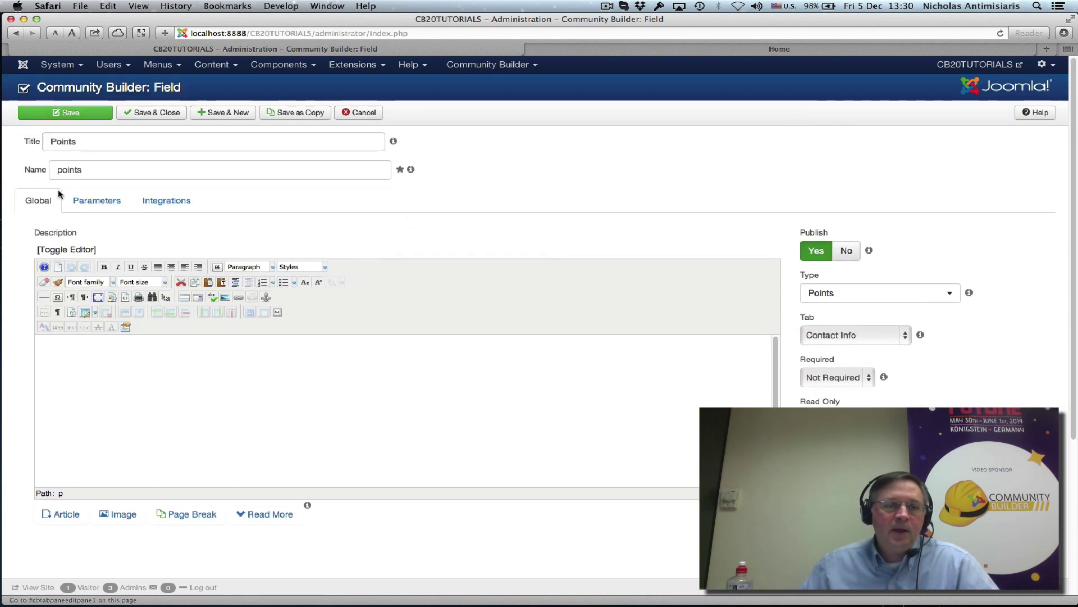
# Review the increments (+1, −1, delay None) and show the 0–1000000 validation limits
pyautogui.click(98, 201)
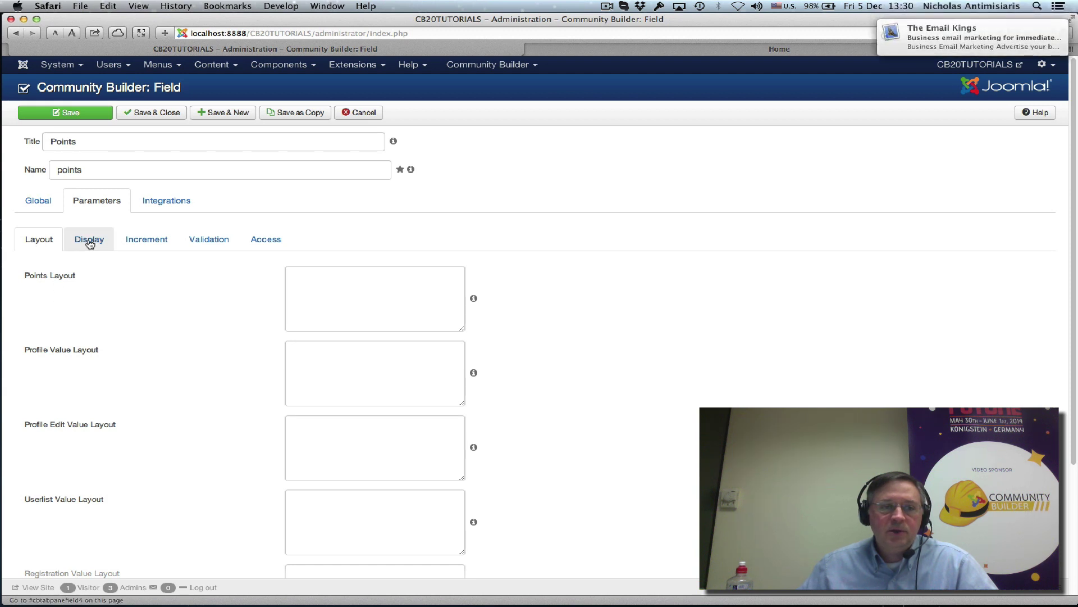
pyautogui.click(90, 243)
pyautogui.click(136, 240)
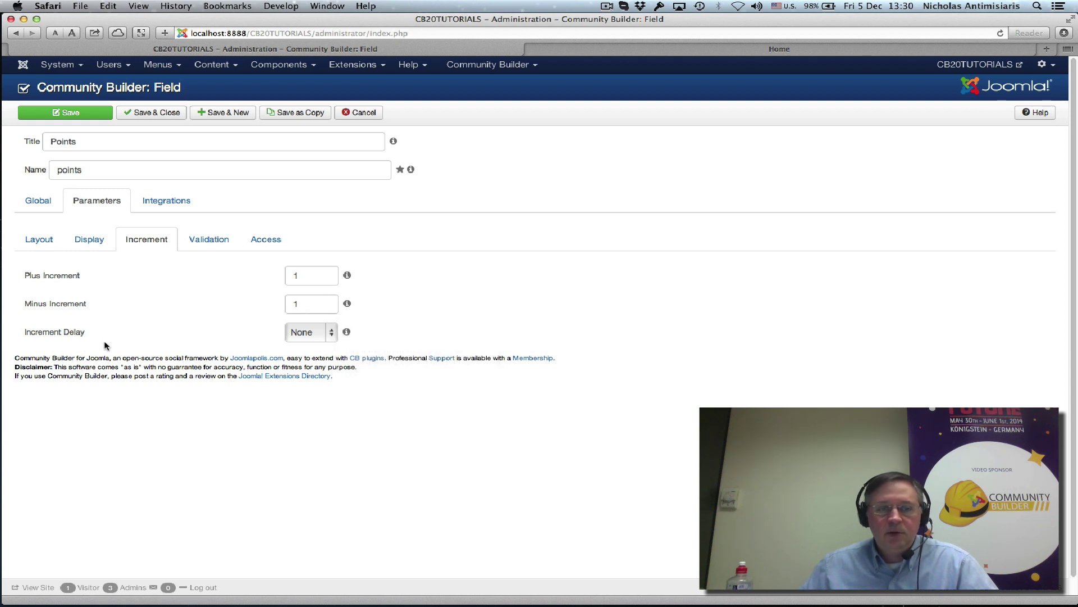
pyautogui.moveTo(309, 333)
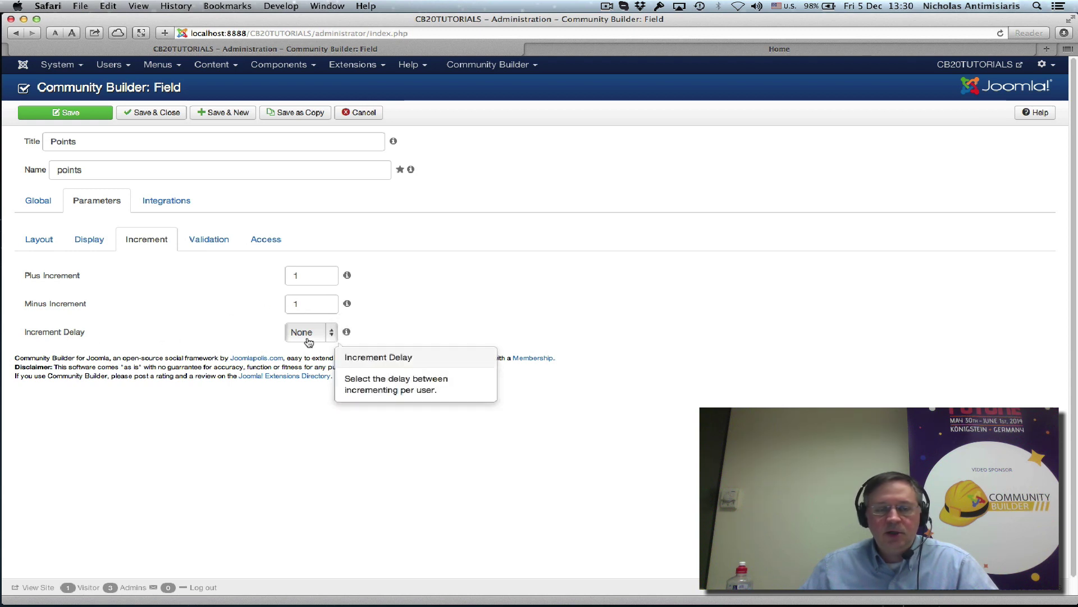
pyautogui.click(310, 339)
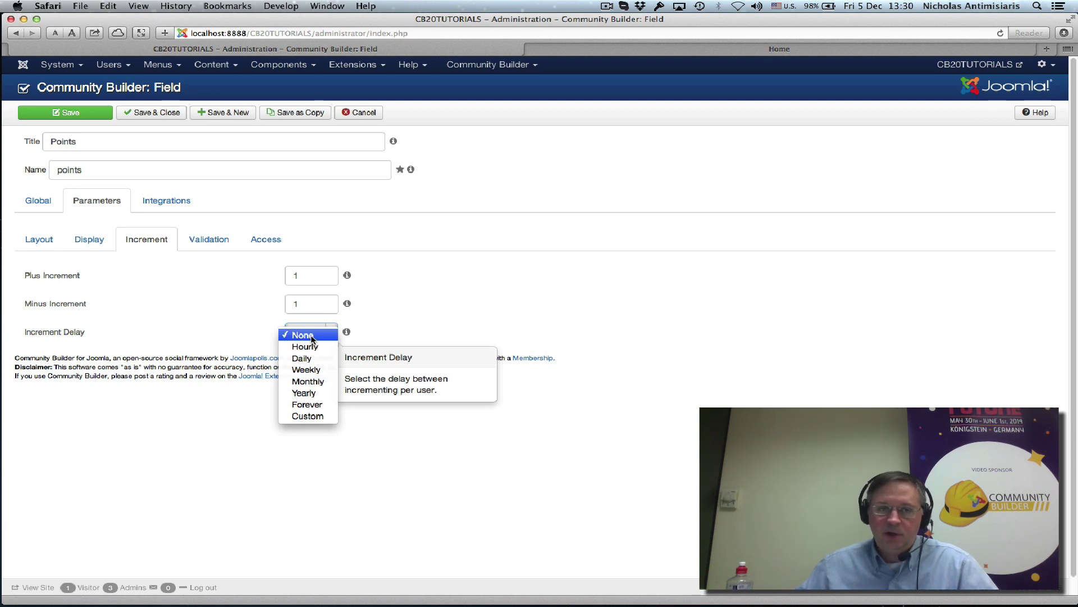
pyautogui.click(399, 263)
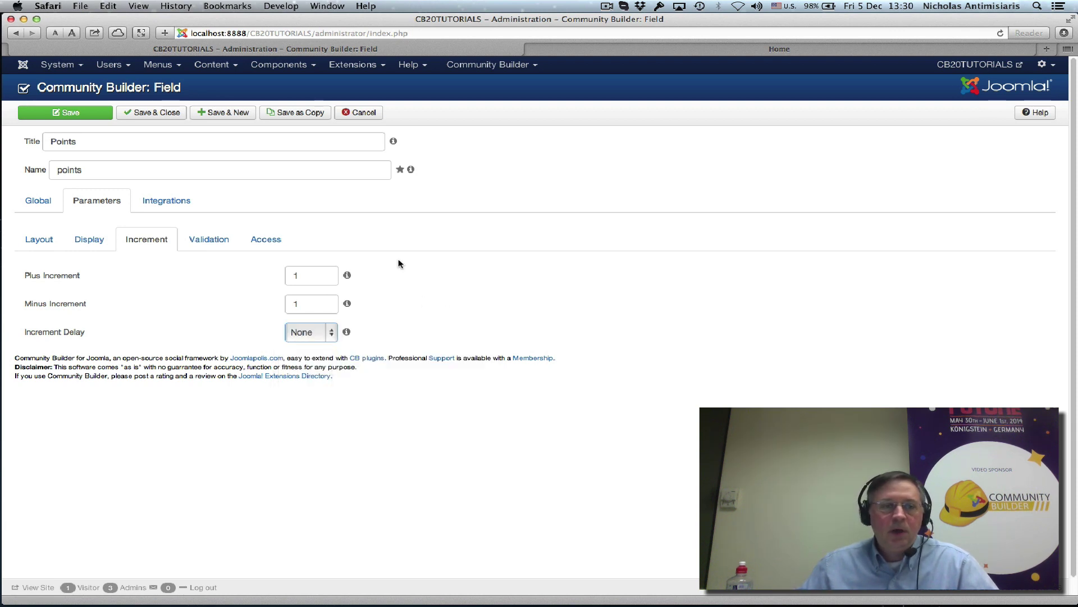
pyautogui.click(206, 240)
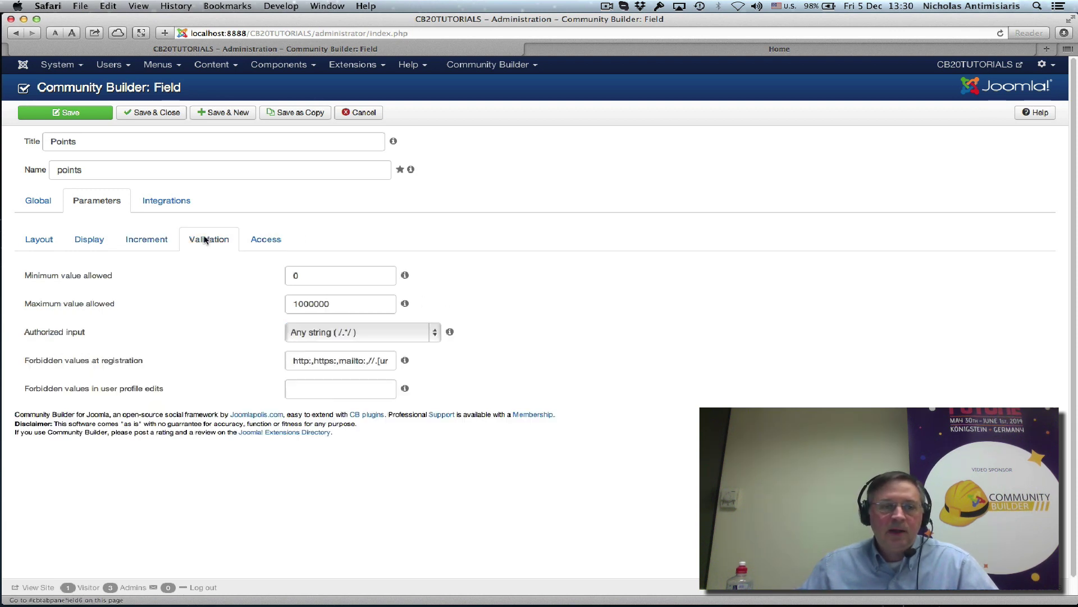
# Set Increment Access to Moderators Only and enable Exclude Self
pyautogui.click(268, 241)
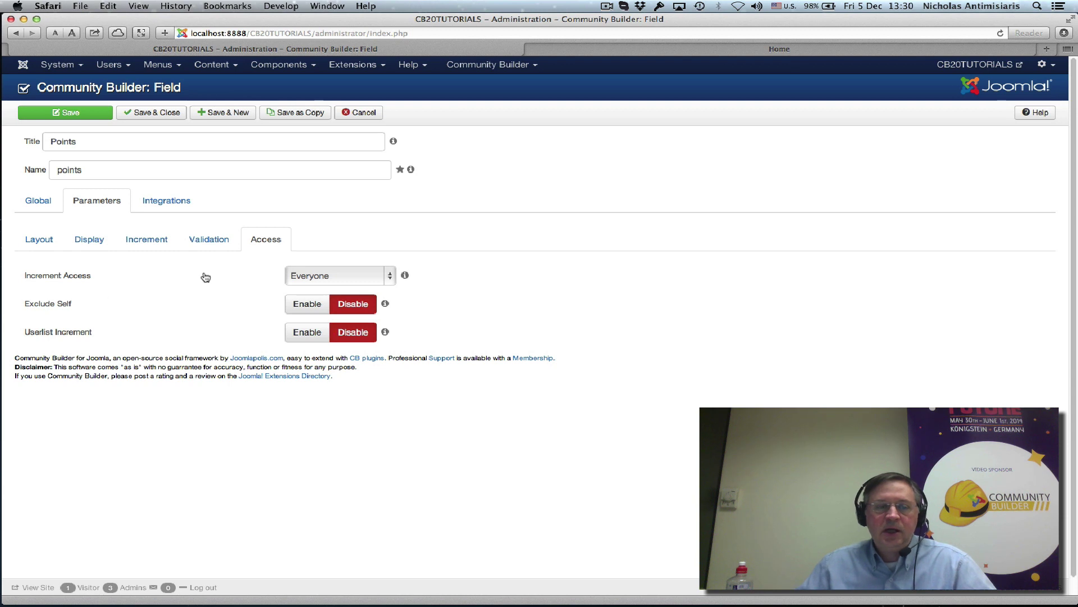
pyautogui.click(328, 279)
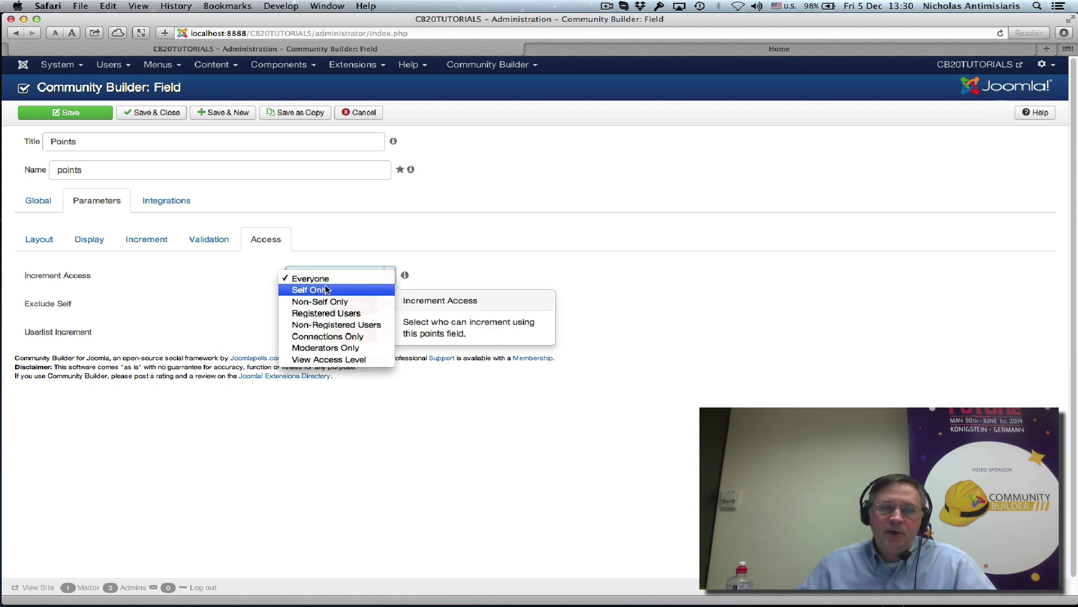
pyautogui.click(321, 347)
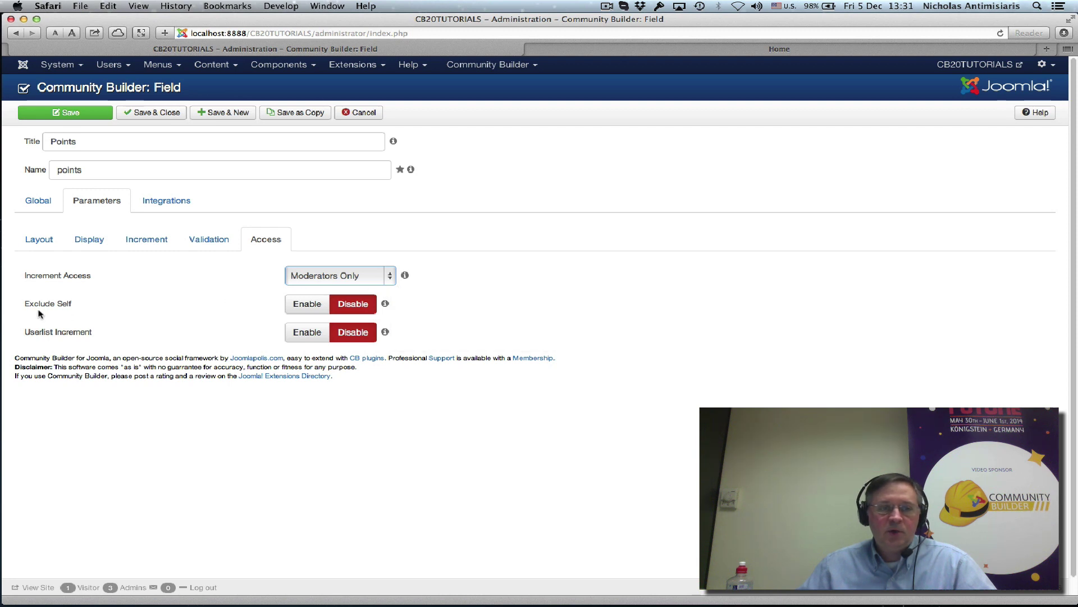
pyautogui.click(308, 305)
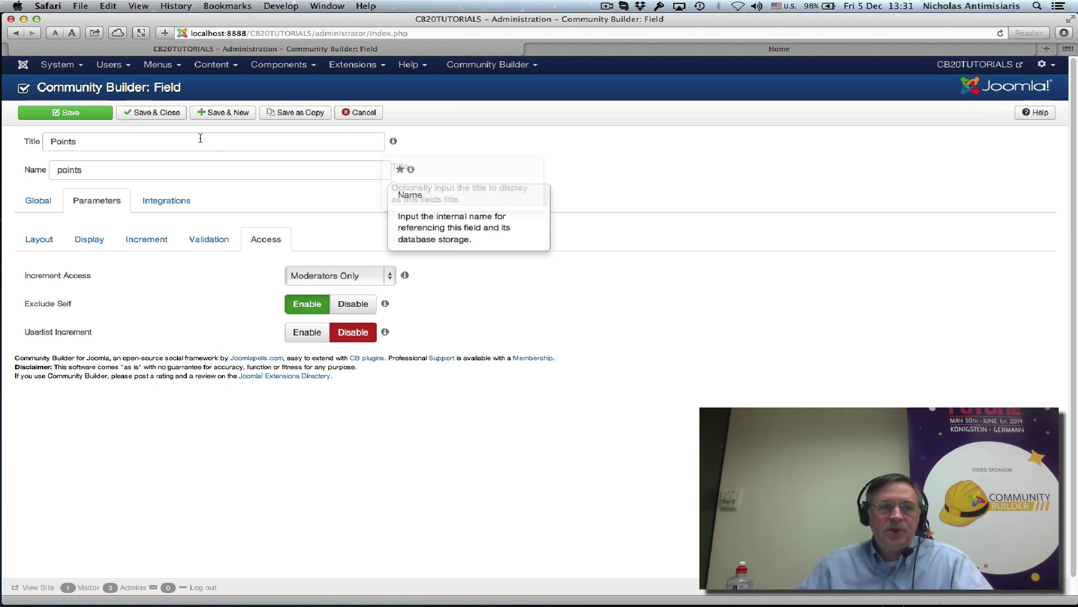
# Save and close the Points field, then view the User Management list
pyautogui.click(152, 114)
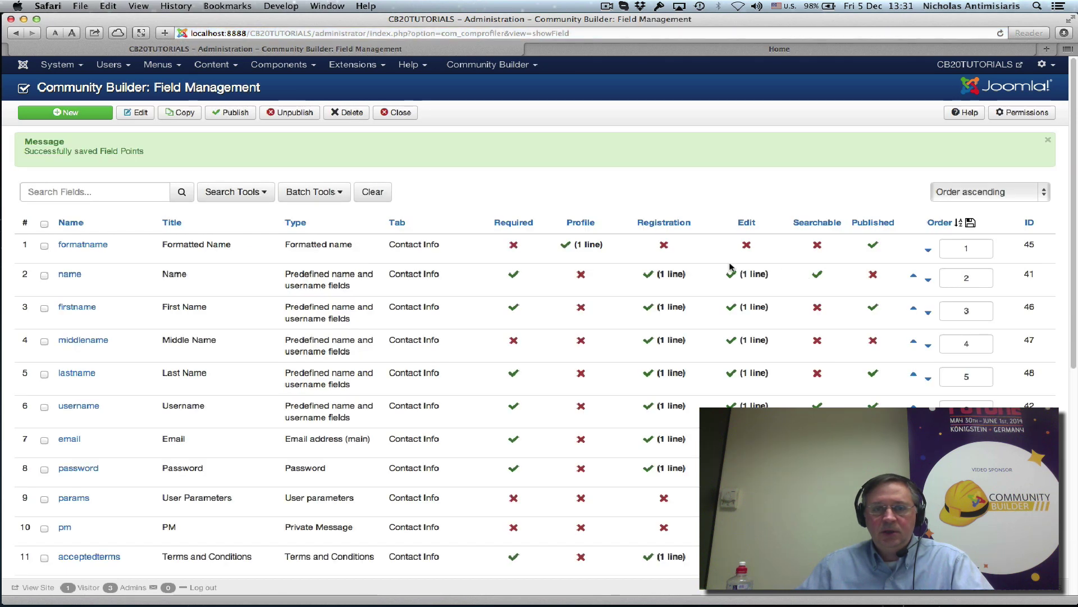
pyautogui.click(485, 72)
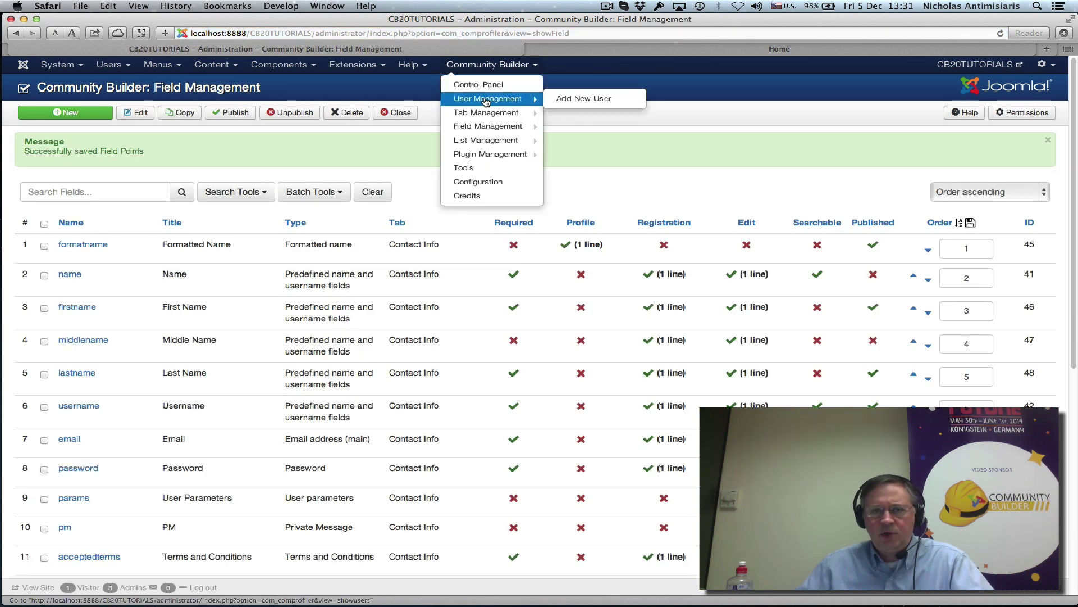
pyautogui.click(487, 99)
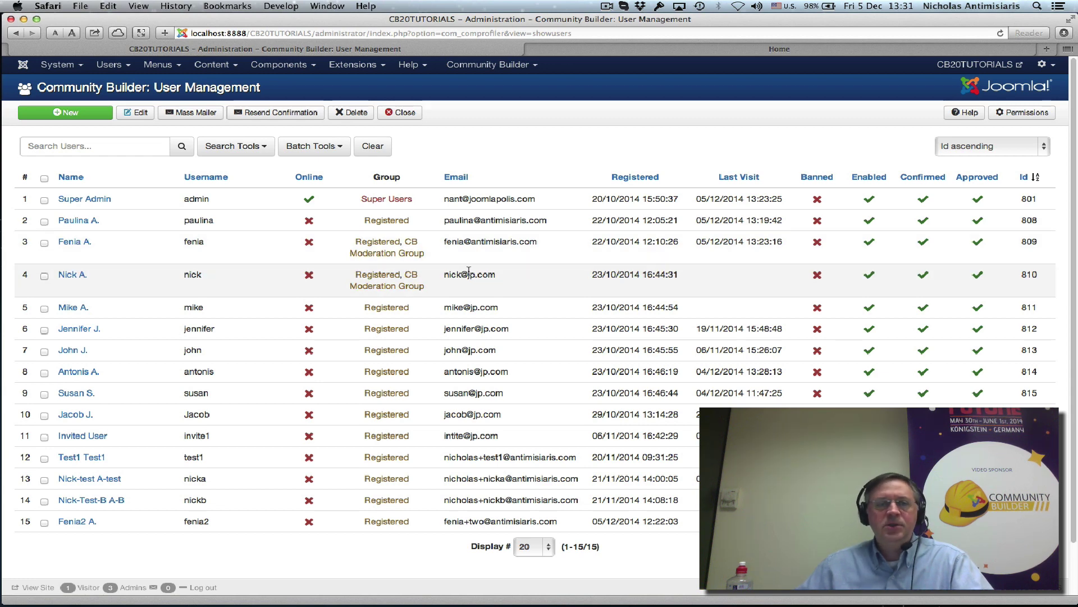
# Reload the site's front-end home page with the admin logged out
pyautogui.click(704, 51)
pyautogui.scroll(-3, 553, 289)
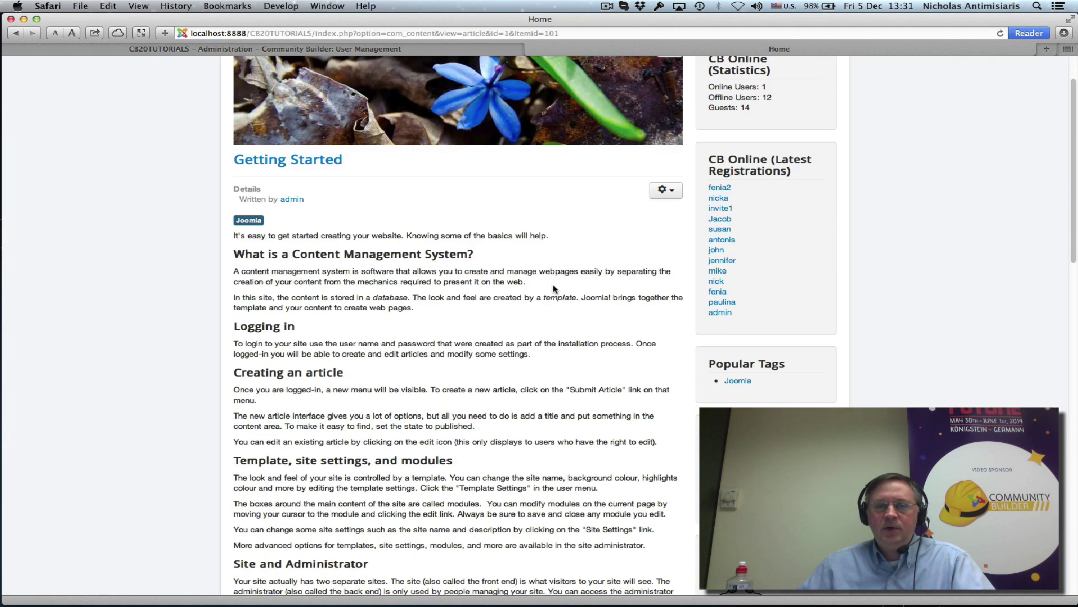
pyautogui.scroll(-2, 553, 288)
pyautogui.scroll(-3, 560, 291)
pyautogui.scroll(-5, 566, 294)
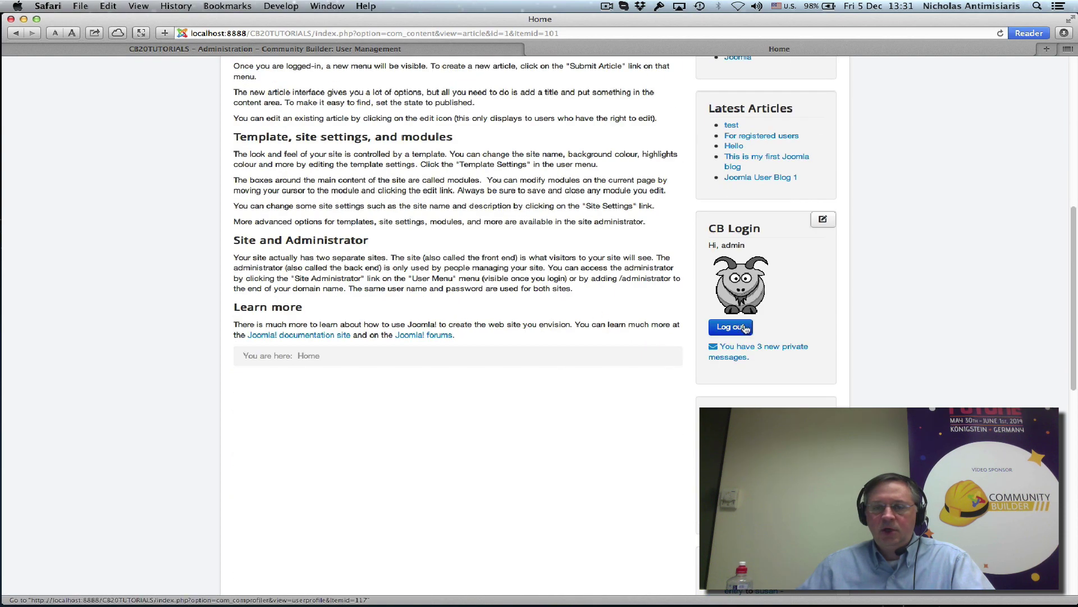
pyautogui.press('super+l')
pyautogui.press('Return')
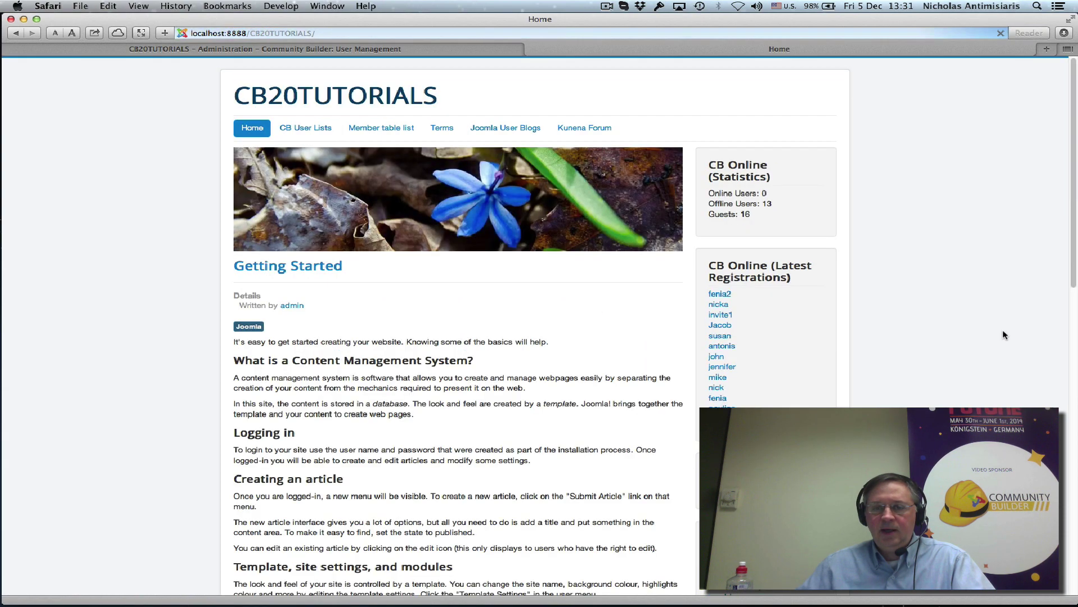
pyautogui.scroll(-8, 927, 328)
pyautogui.scroll(-4, 813, 314)
# Log in to the front end with the moderator's username and password
pyautogui.click(763, 267)
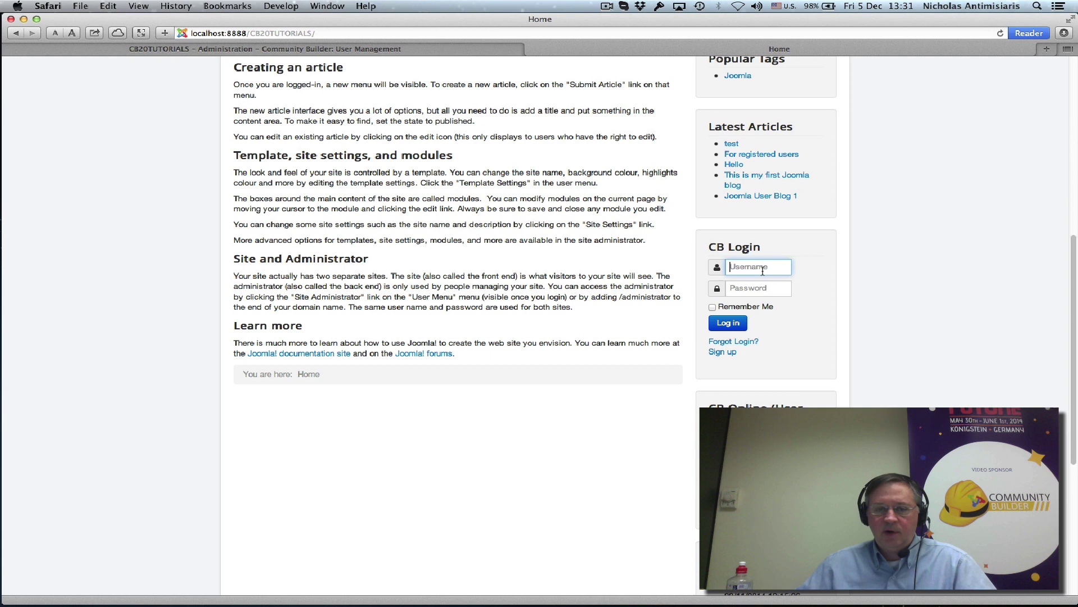
pyautogui.press('Tab')
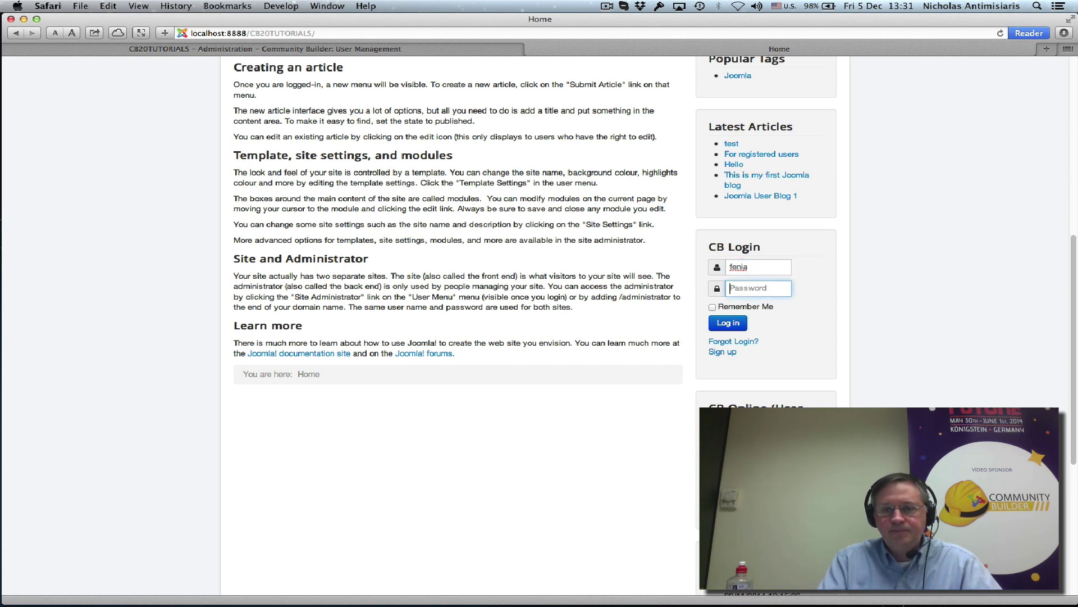
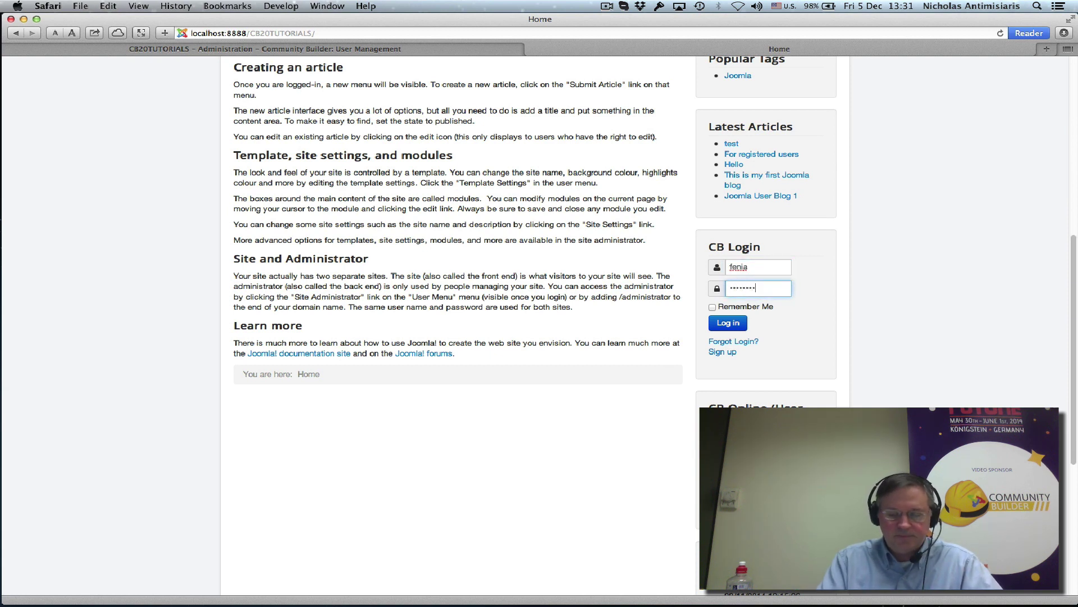
pyautogui.press('Return')
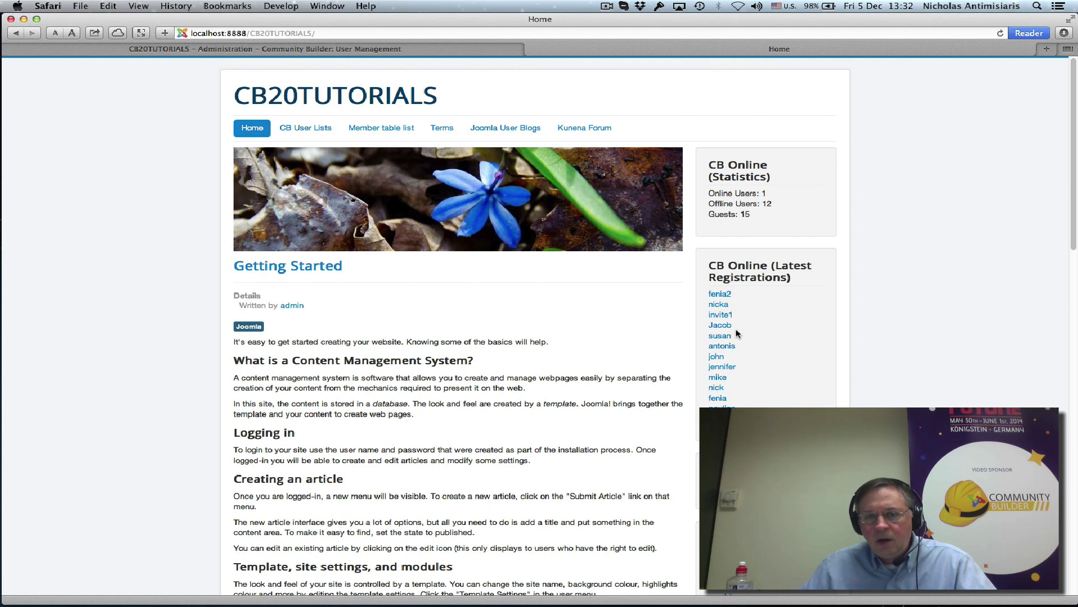
# Open the regular member's profile from the CB Online latest registrations
pyautogui.click(723, 336)
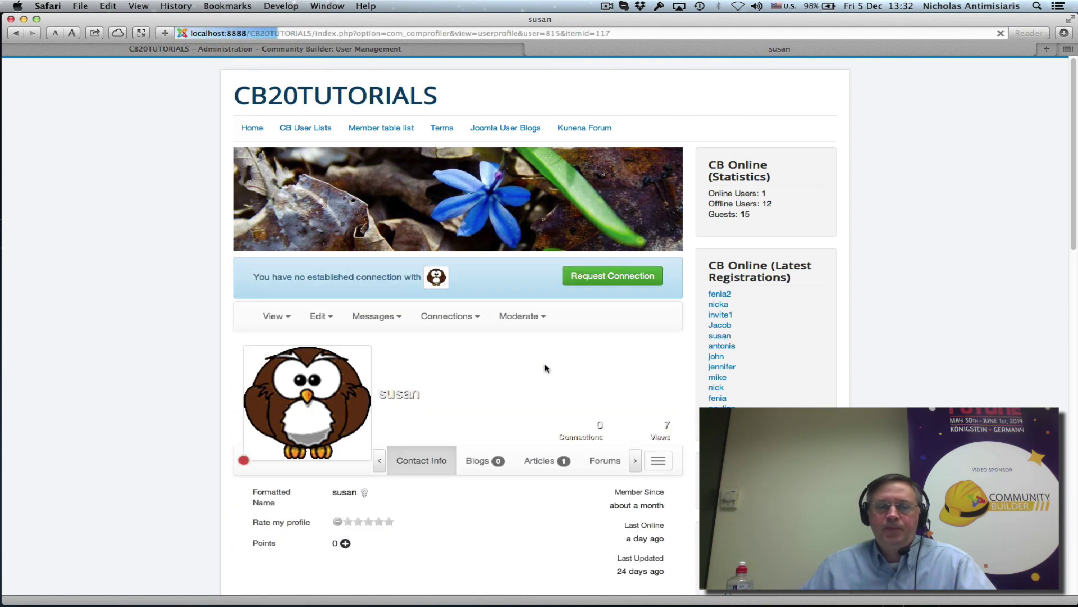
pyautogui.scroll(-1, 545, 367)
pyautogui.scroll(-2, 540, 357)
pyautogui.scroll(-2, 520, 335)
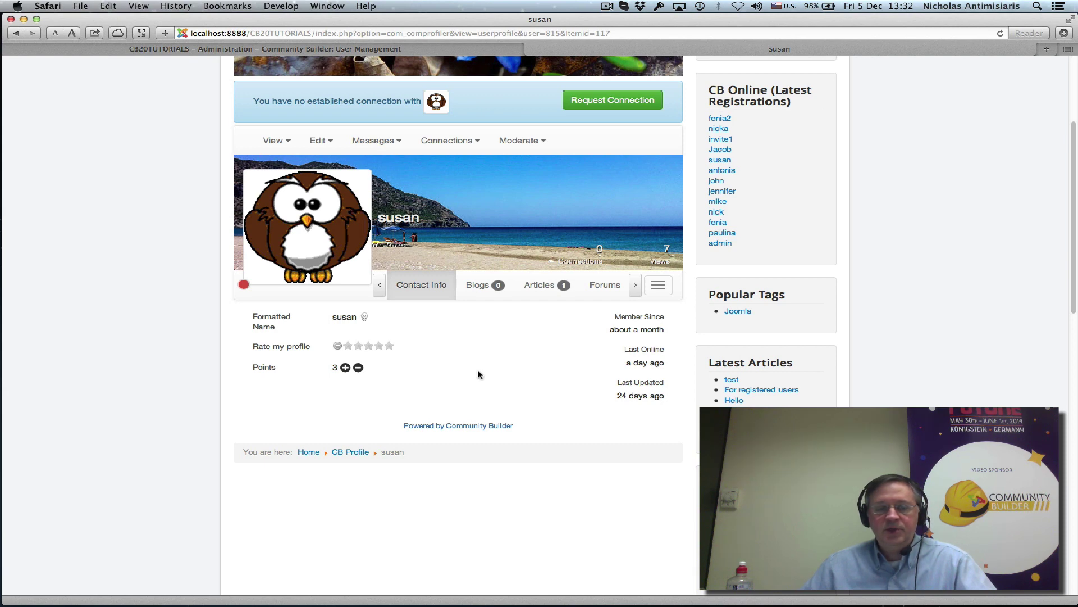
pyautogui.scroll(3, 478, 374)
pyautogui.scroll(-5, 606, 365)
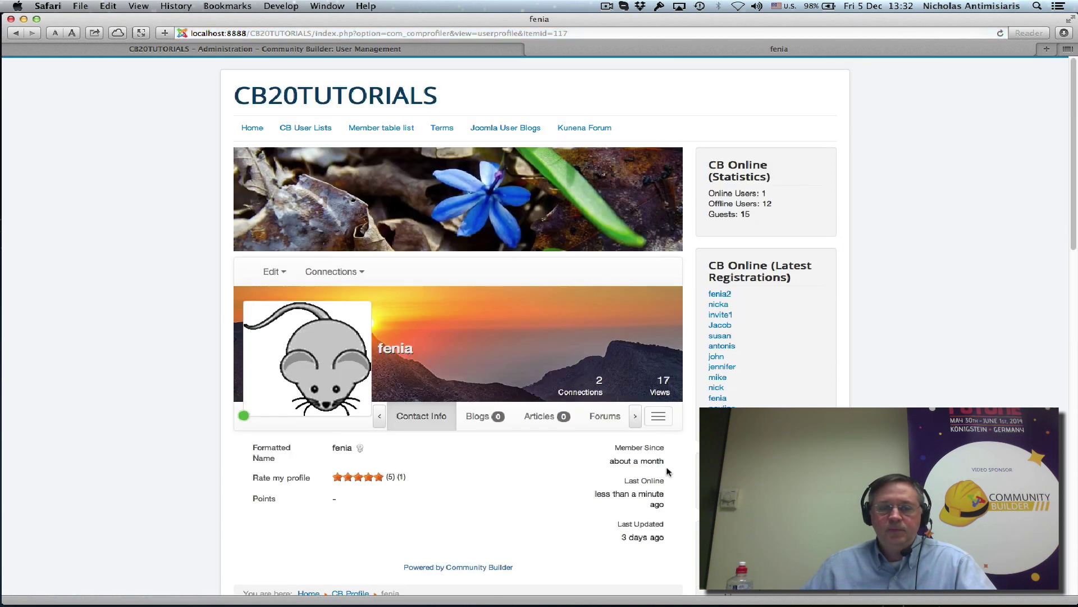
pyautogui.scroll(-3, 579, 459)
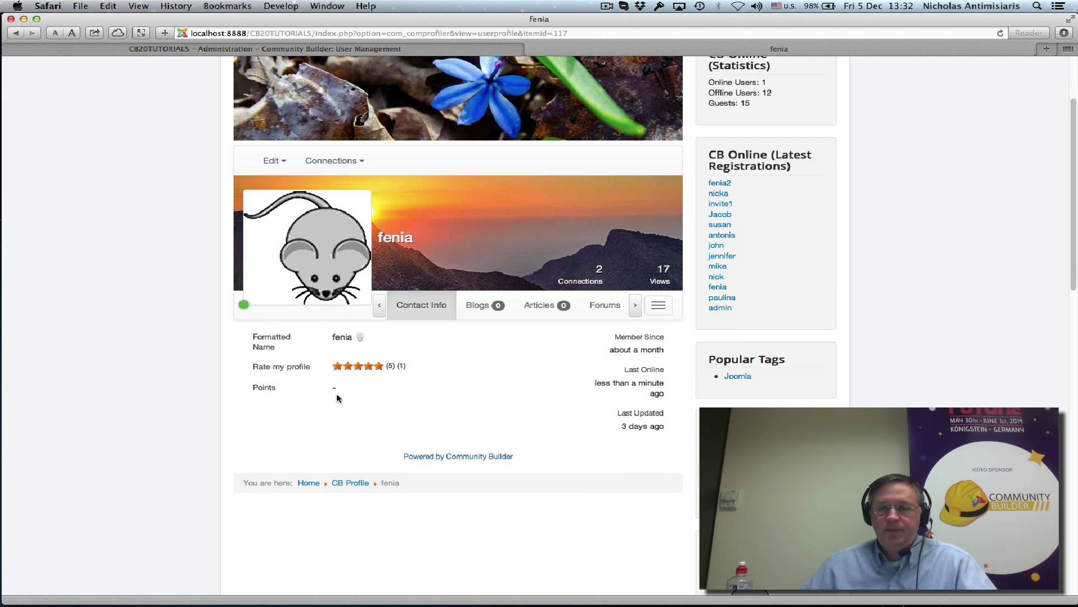
pyautogui.scroll(1, 342, 394)
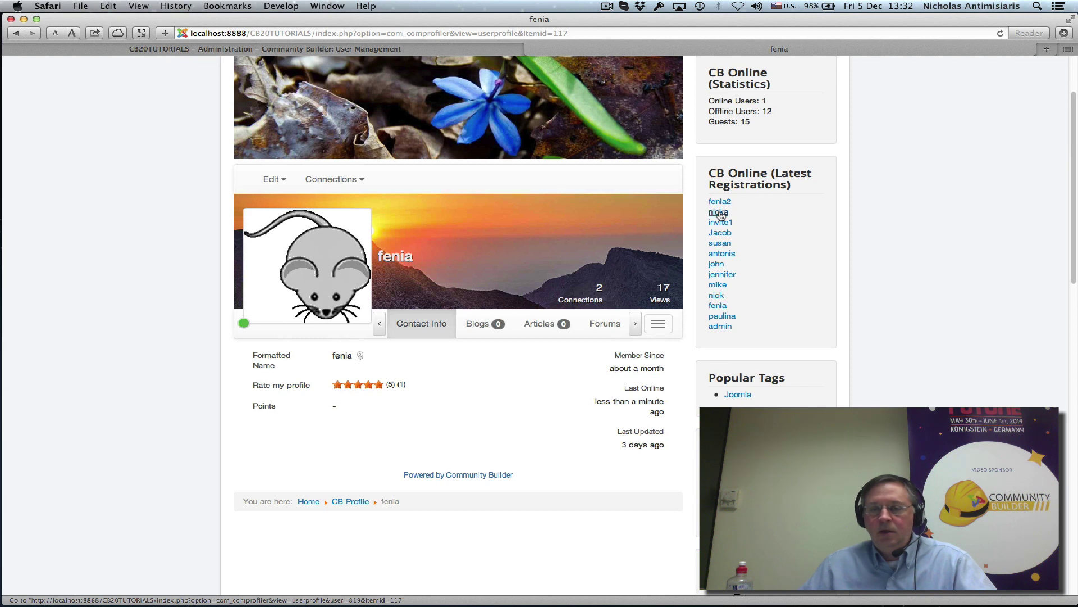
pyautogui.click(719, 213)
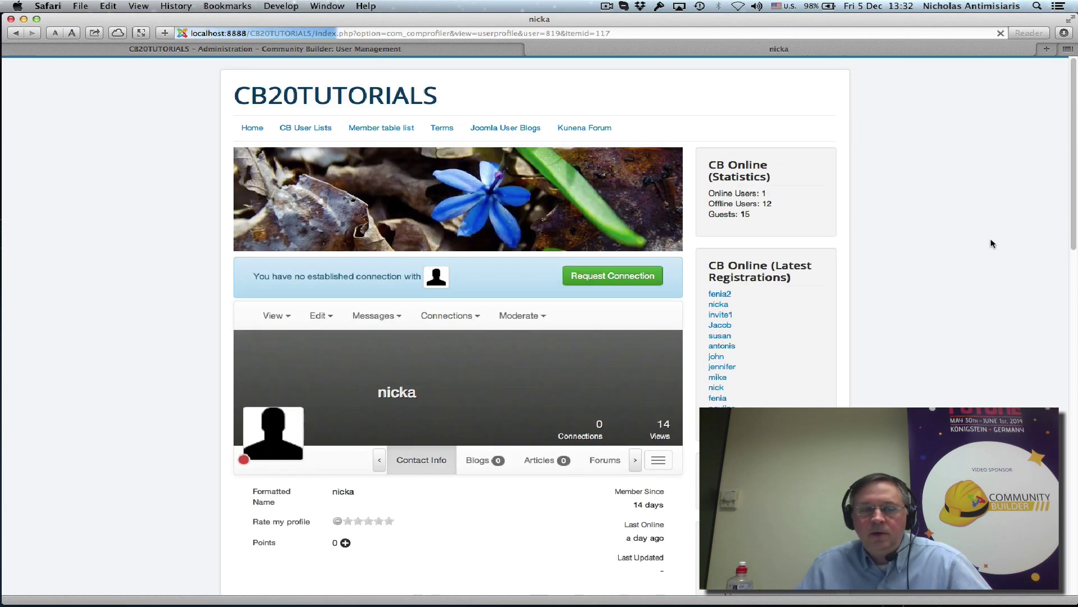
pyautogui.scroll(-3, 969, 262)
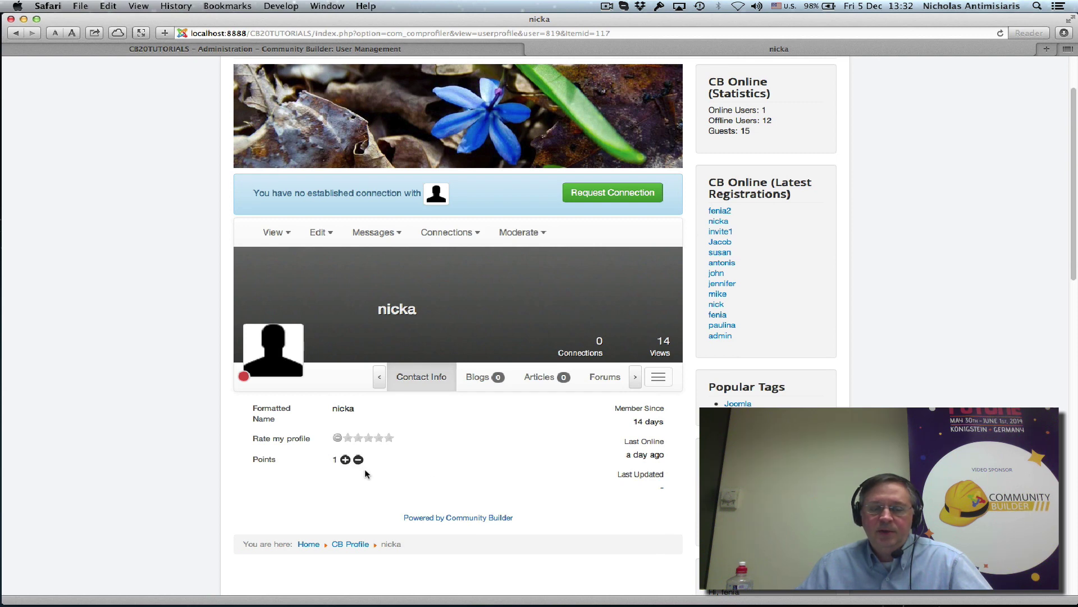
pyautogui.click(346, 460)
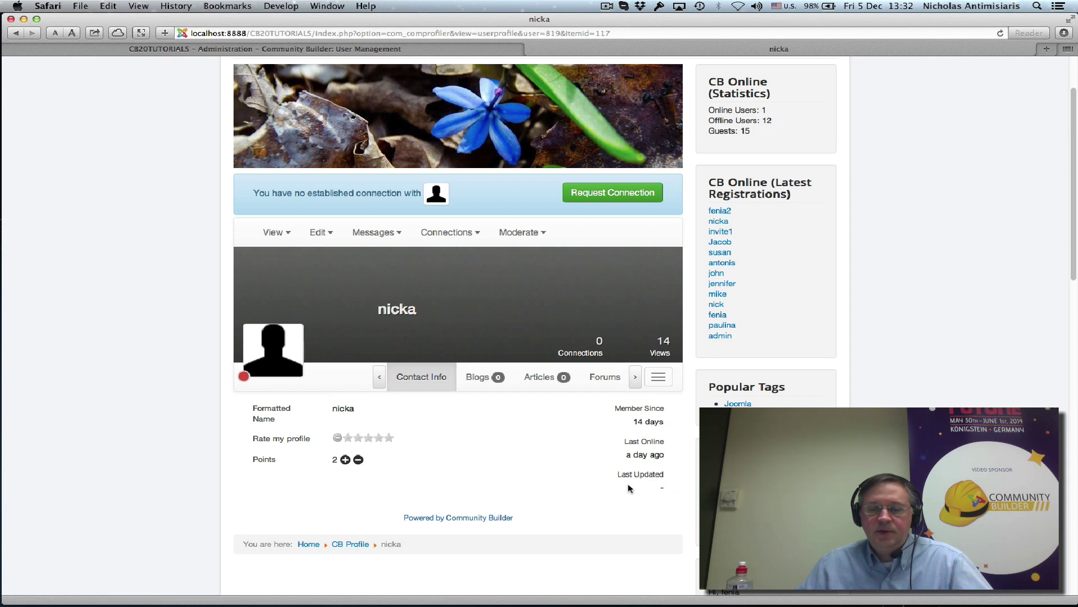
pyautogui.scroll(-5, 627, 488)
# Trim the address bar back to the site root and load the home page
pyautogui.moveTo(315, 33); pyautogui.dragTo(611, 33)
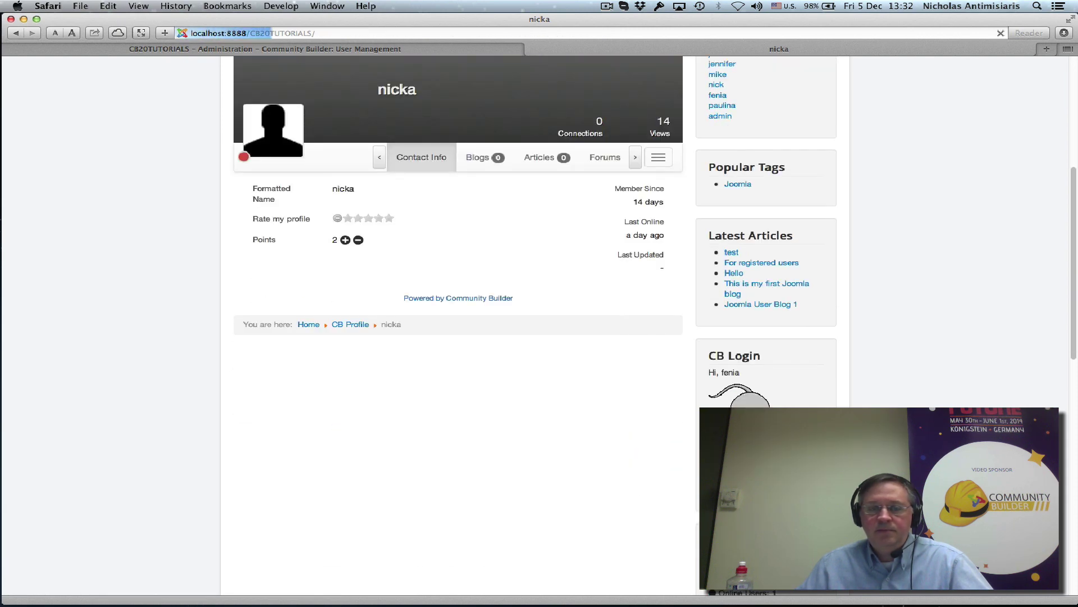
pyautogui.press('BackSpace')
pyautogui.press('Return')
pyautogui.scroll(-5, 539, 325)
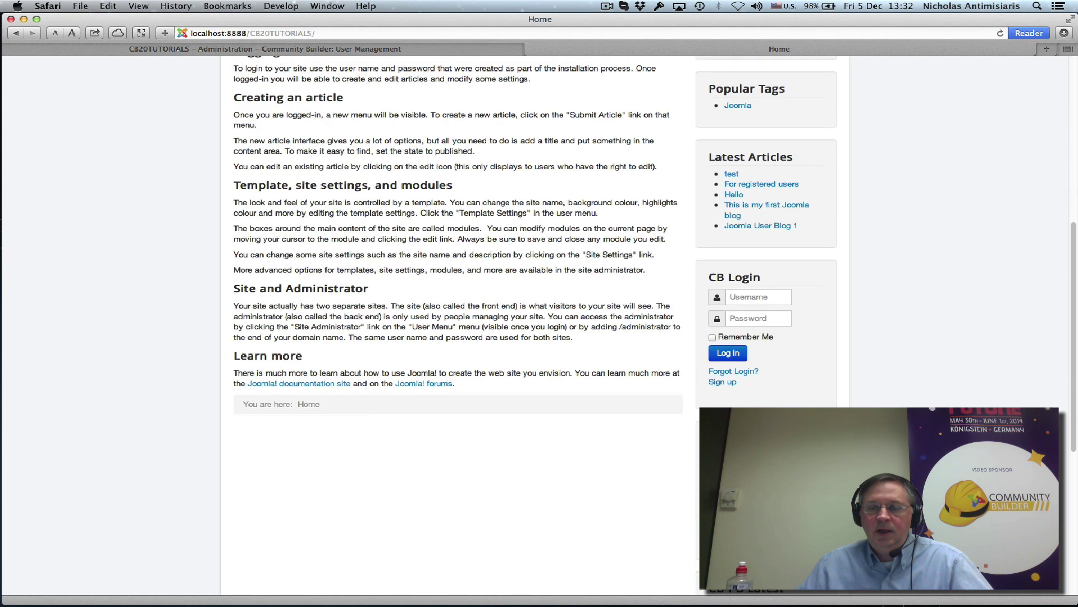
# Log in through CB Login with the regular member's username and password
pyautogui.click(764, 296)
pyautogui.write('sus')
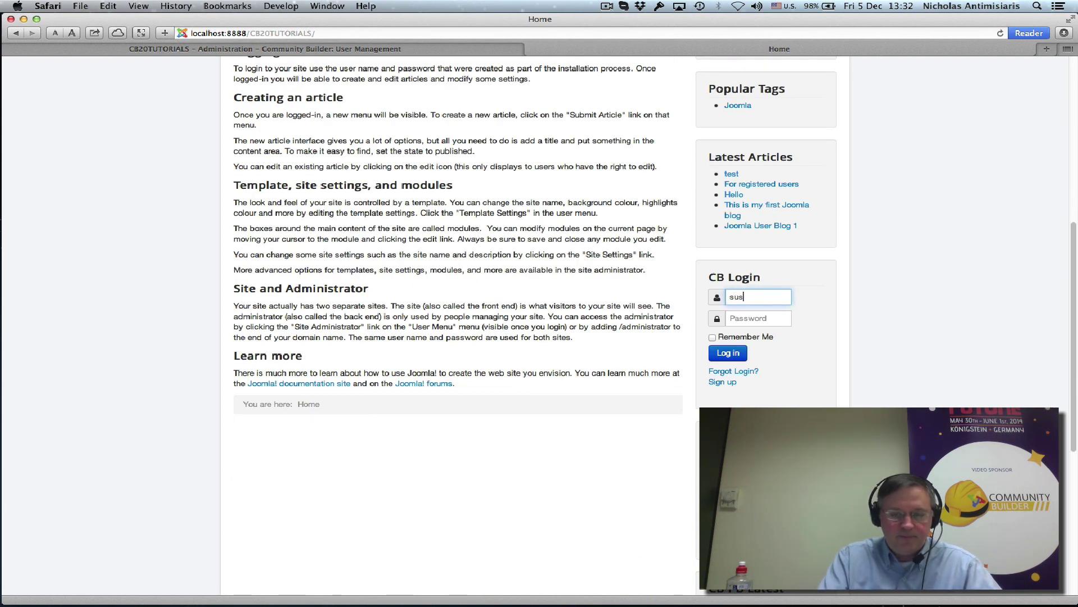
pyautogui.write('an')
pyautogui.press('Tab')
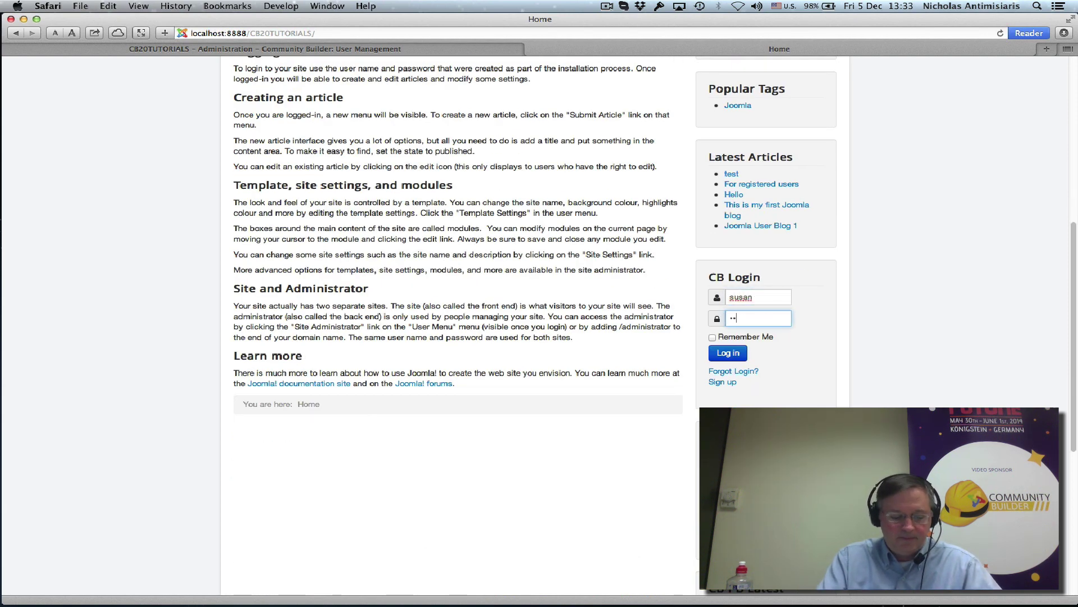
pyautogui.press('Return')
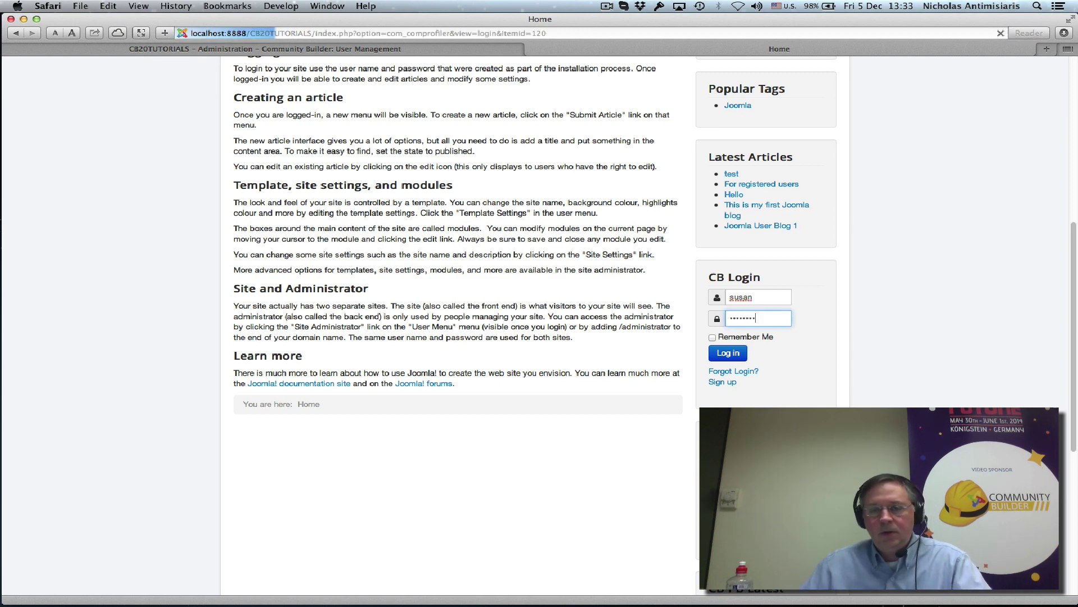
pyautogui.scroll(-3, 763, 338)
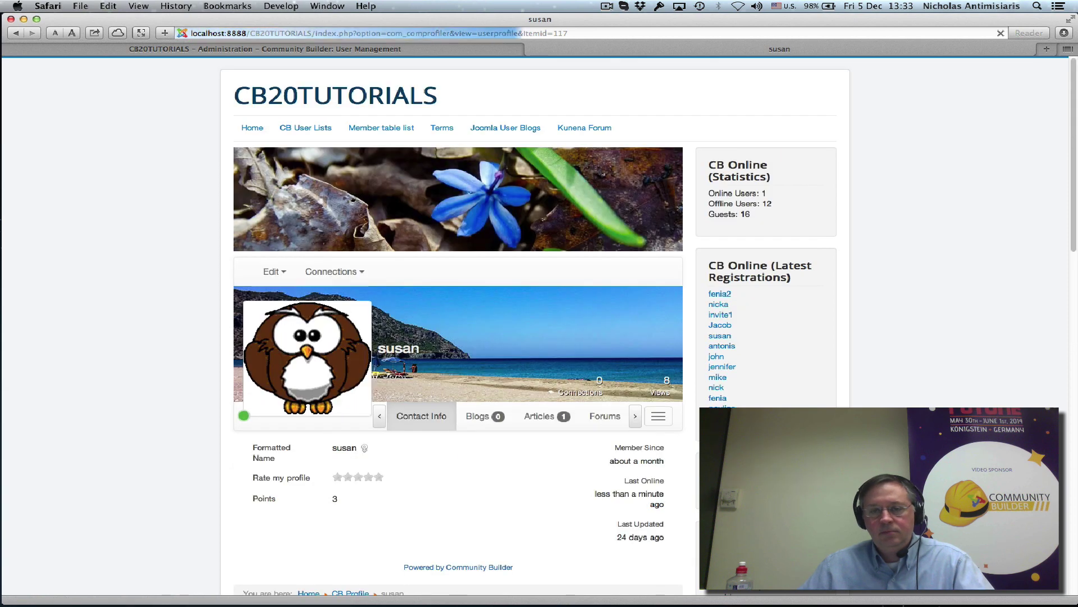
pyautogui.scroll(-2, 554, 434)
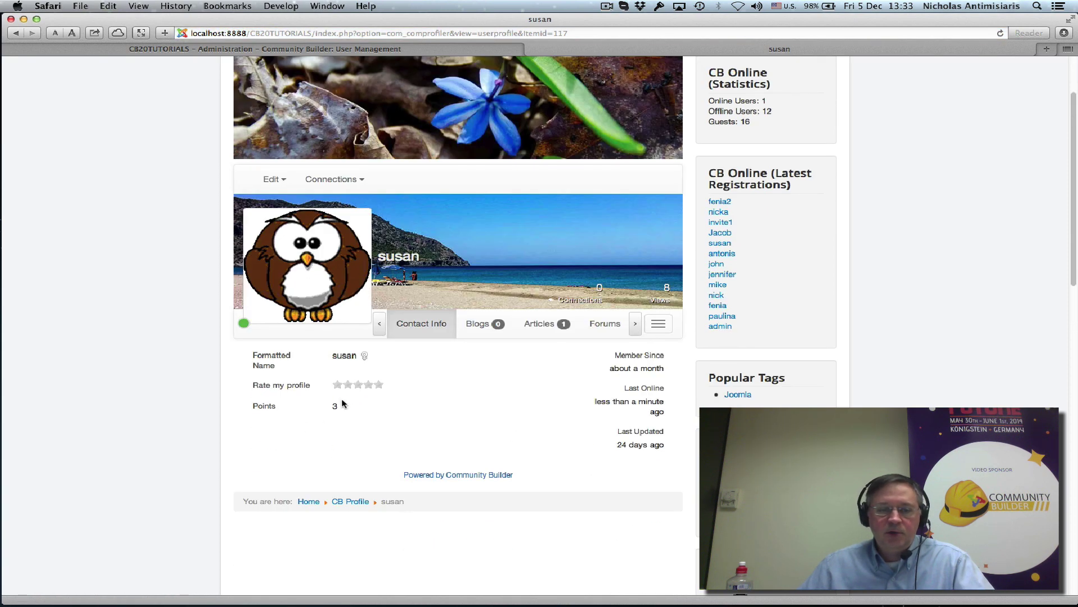
# Choose Update Your Profile from the profile's Edit menu
pyautogui.click(278, 179)
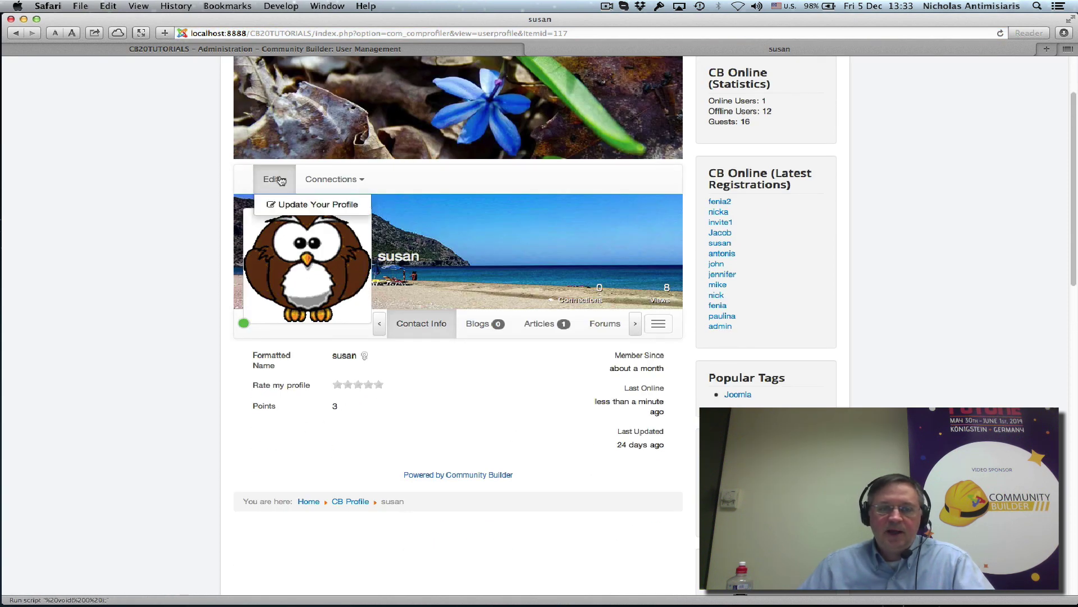
pyautogui.click(295, 205)
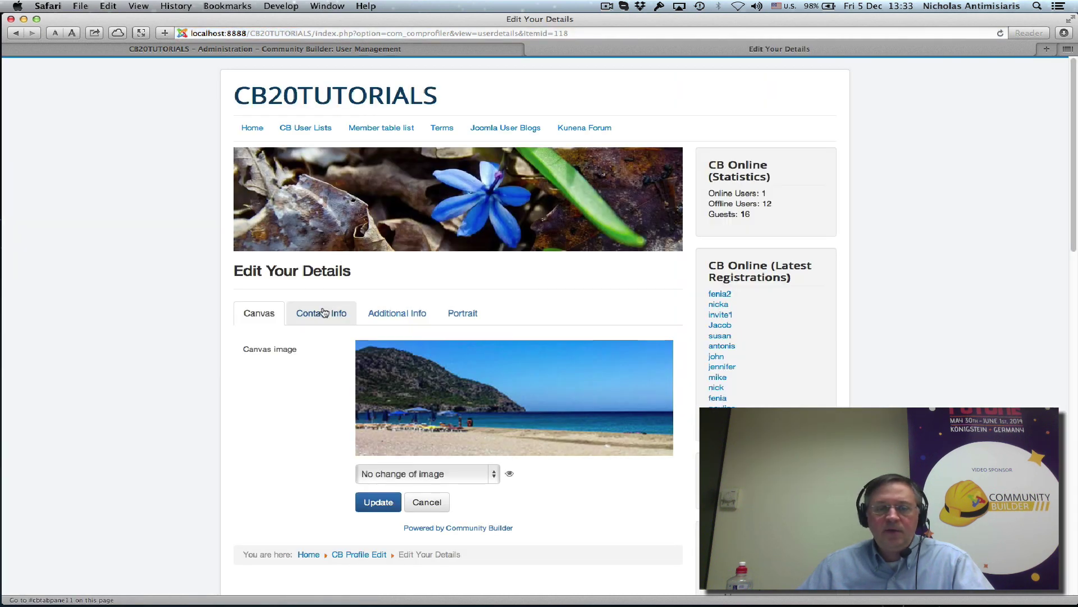
# Look over the member's Contact Info fields, then return to the backend list of fifteen users
pyautogui.click(323, 312)
pyautogui.scroll(-2, 379, 391)
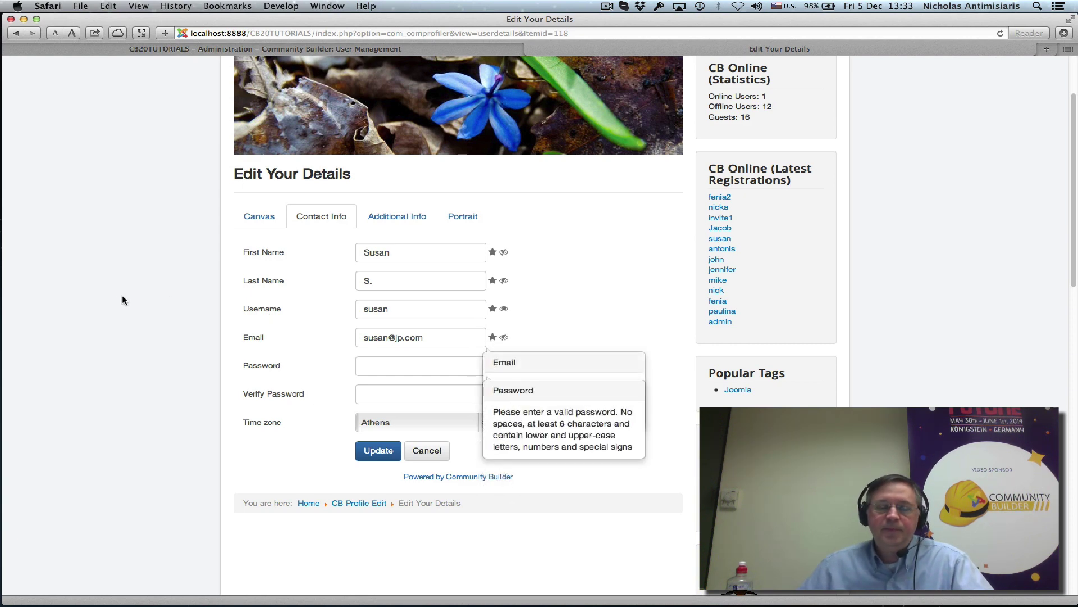
pyautogui.scroll(2, 127, 294)
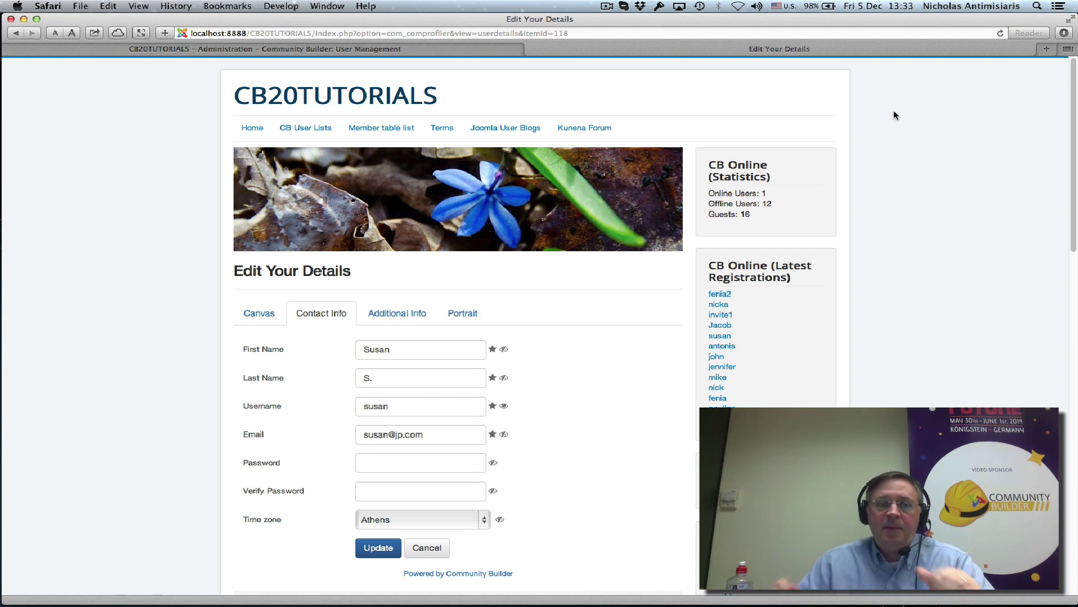
pyautogui.click(247, 50)
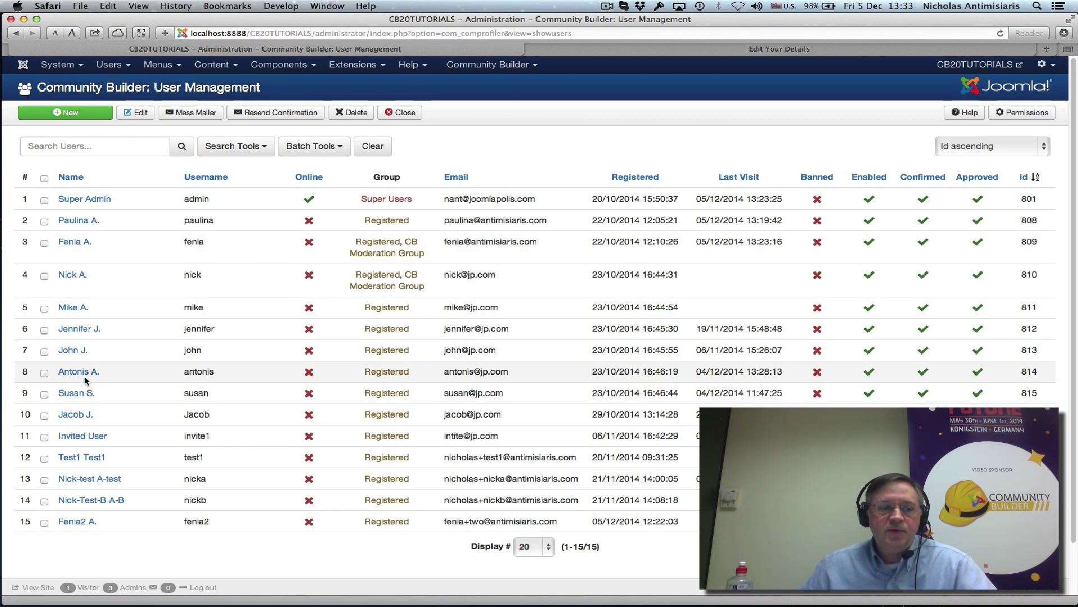
pyautogui.click(76, 394)
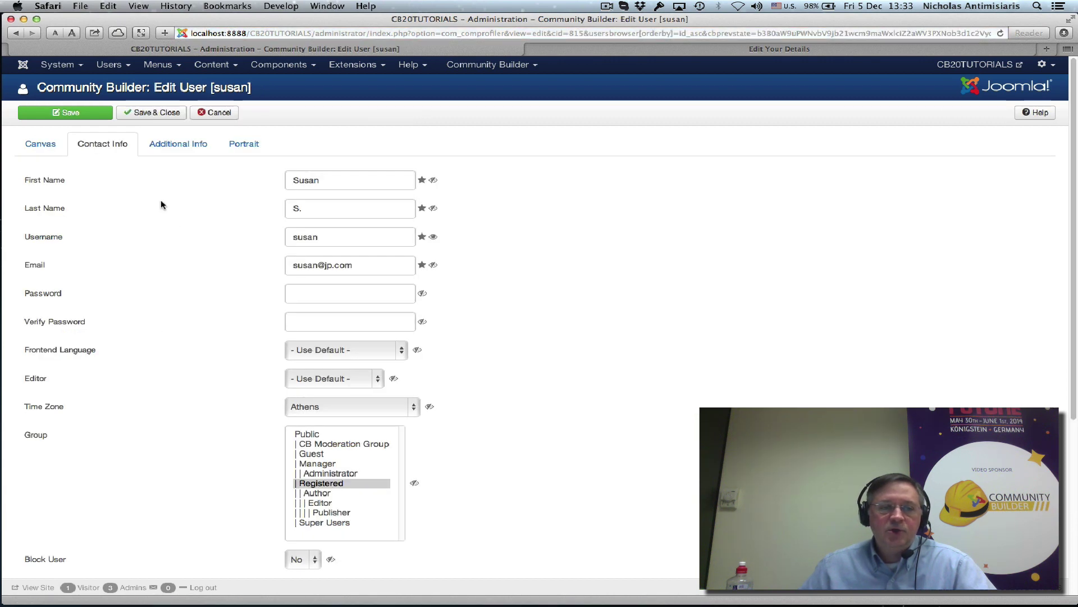
pyautogui.scroll(-5, 161, 337)
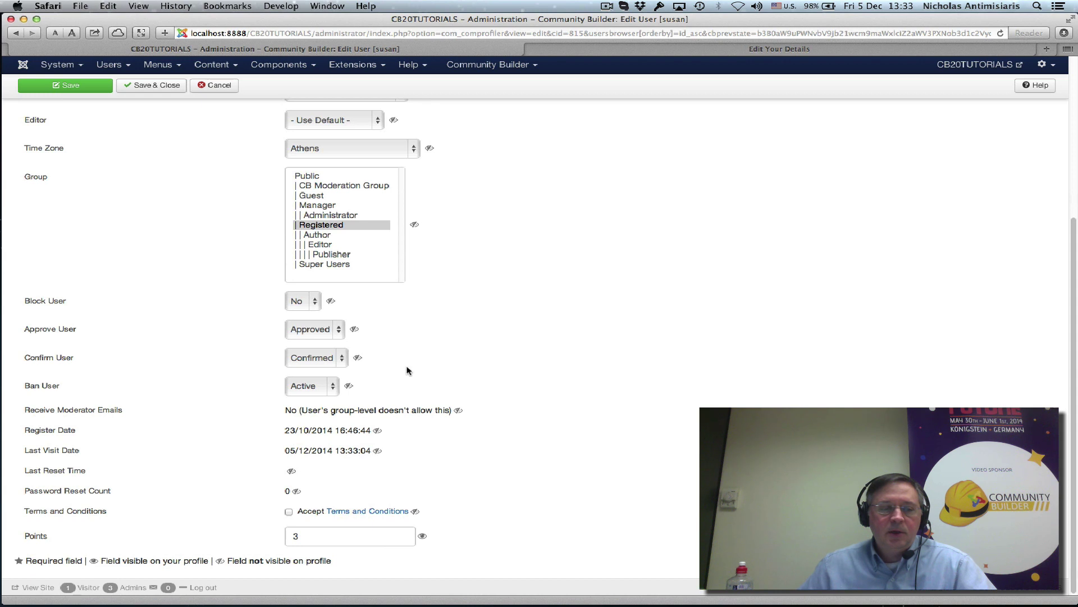
pyautogui.click(334, 536)
pyautogui.press('BackSpace')
pyautogui.write('5')
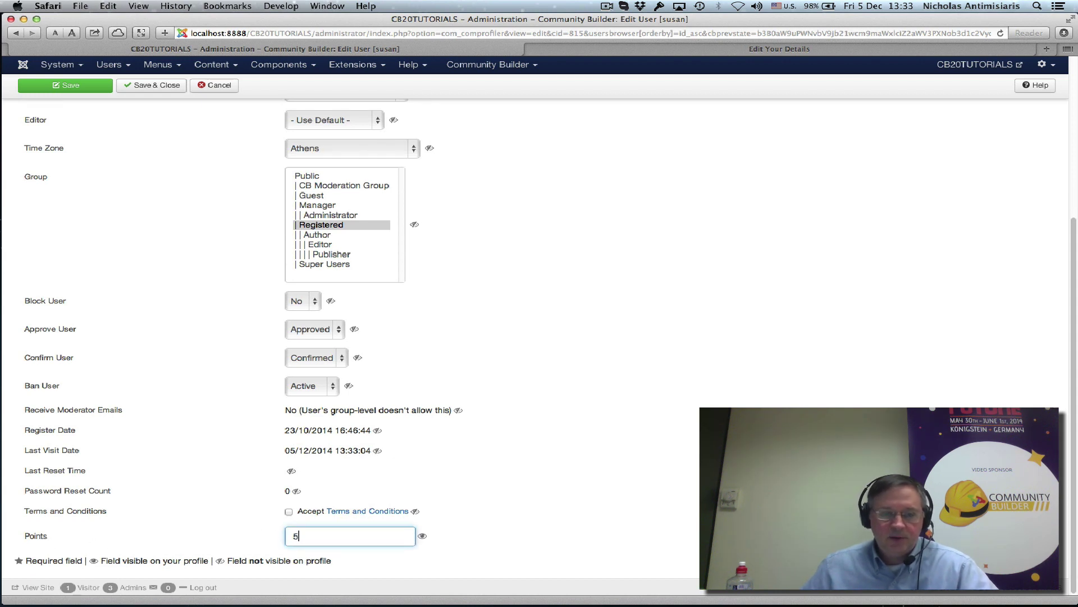
pyautogui.click(661, 482)
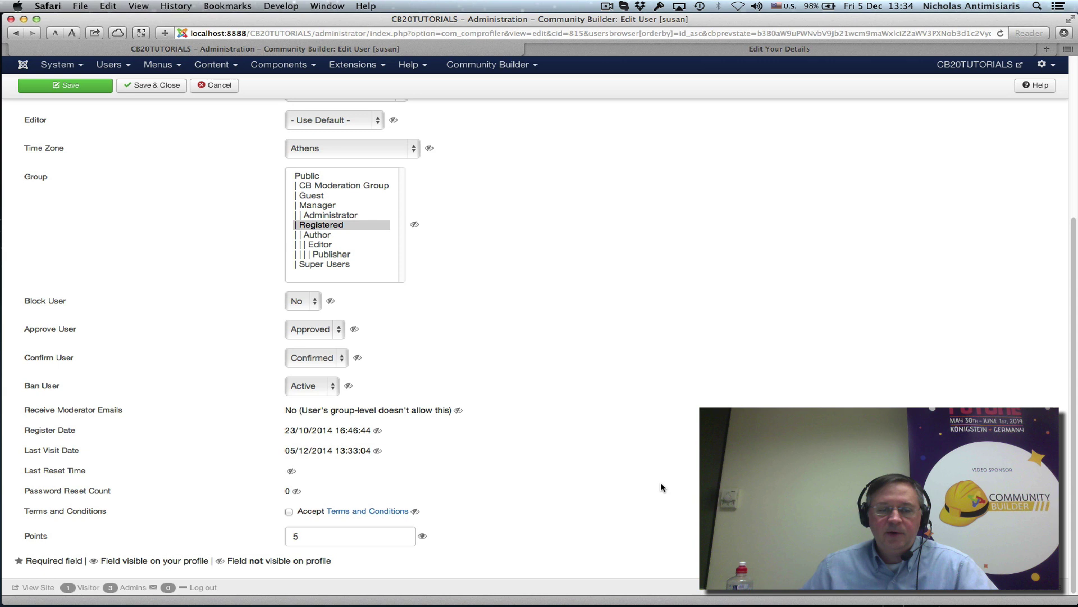
pyautogui.click(77, 89)
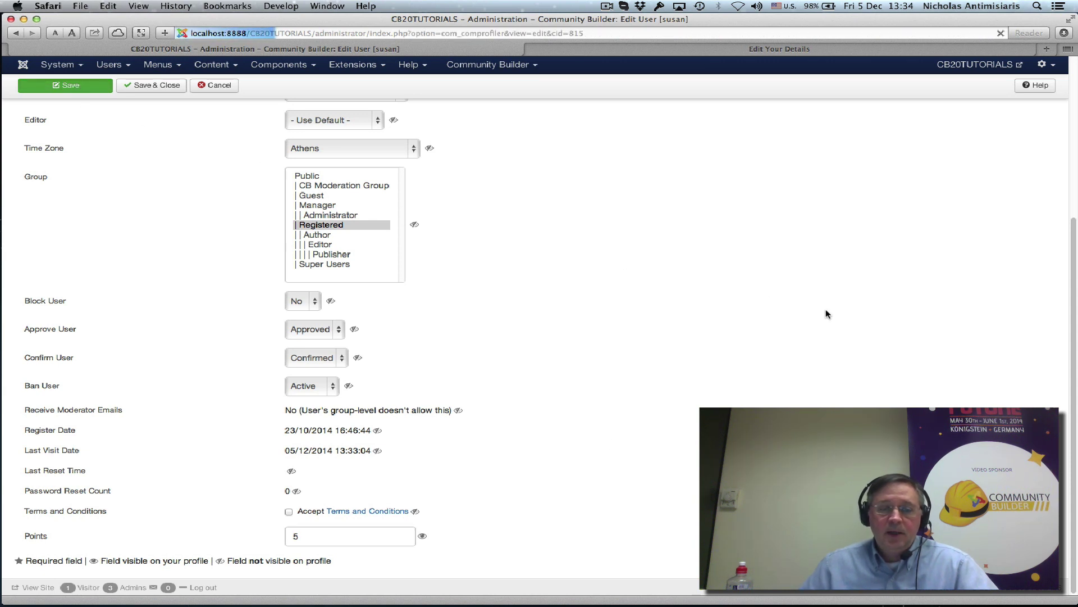